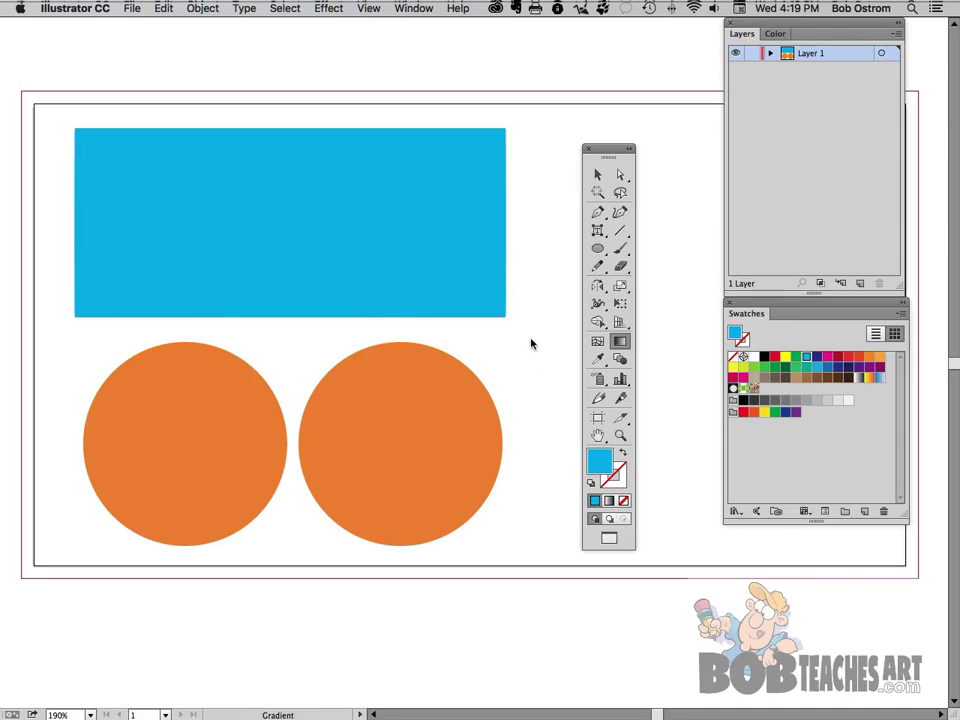
Step: Select the blue rectangle with the Selection tool
click(597, 176)
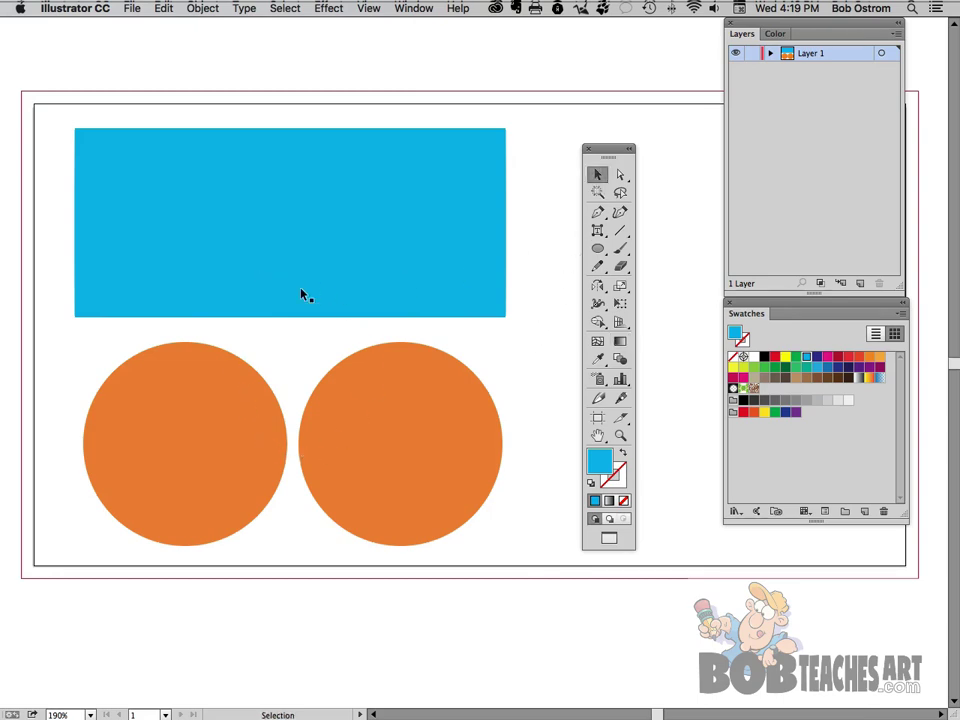
click(329, 285)
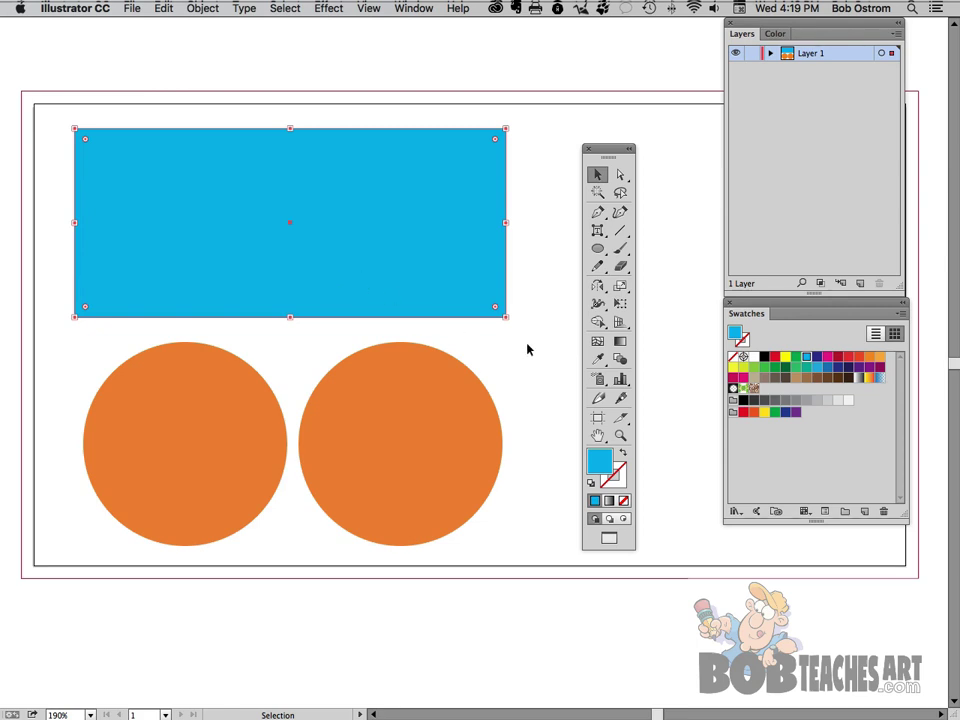
Step: Fill the rectangle with the default white-to-black linear gradient at 0°
double_click(620, 344)
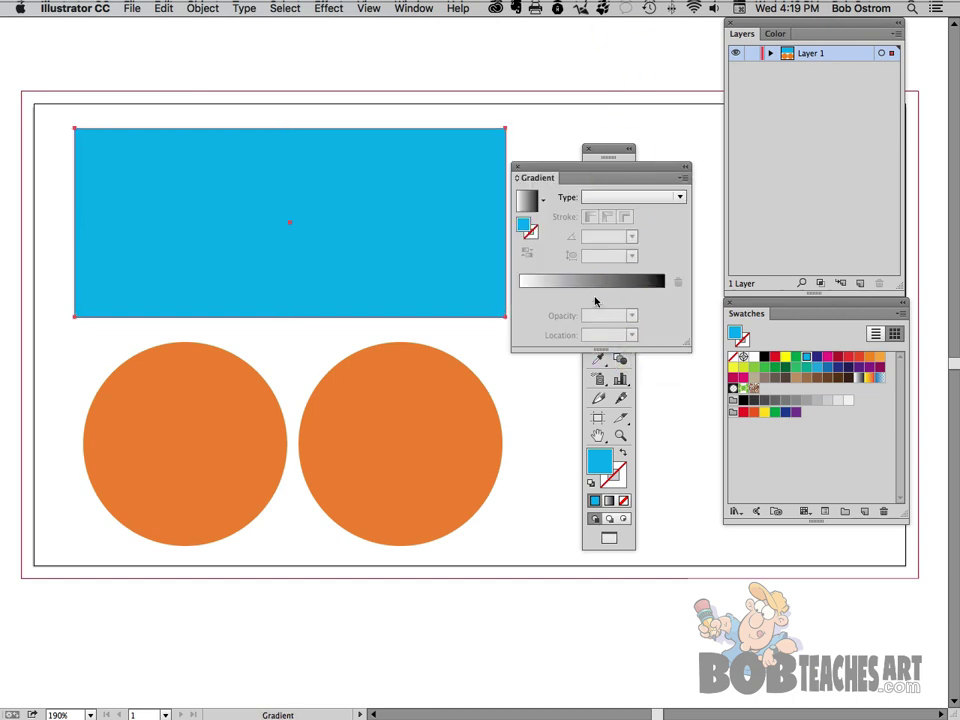
click(596, 293)
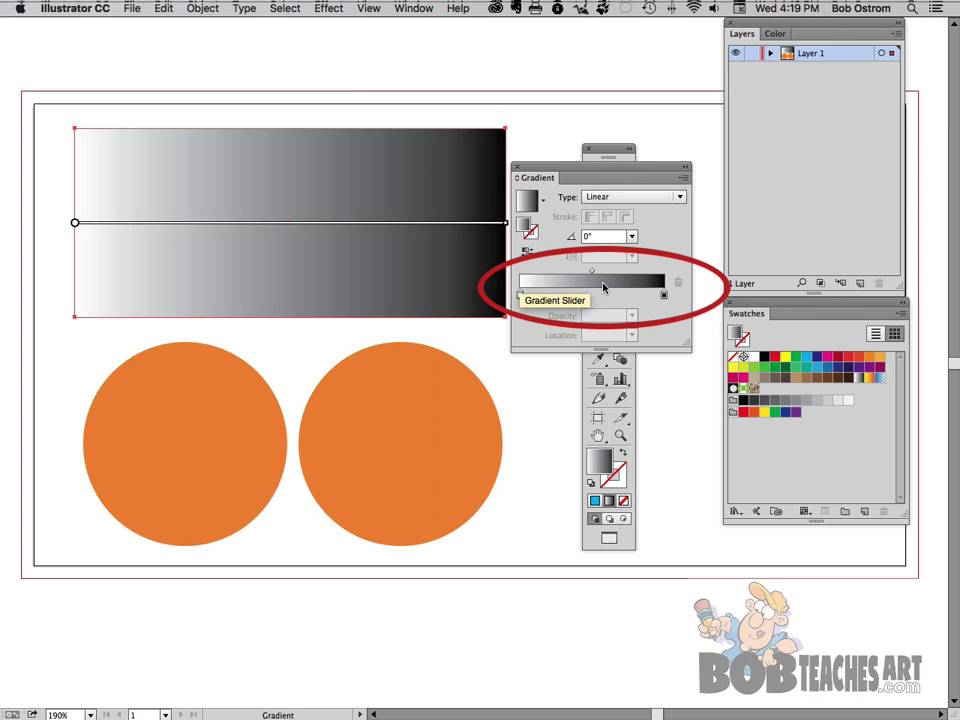
mouse_move(250, 216)
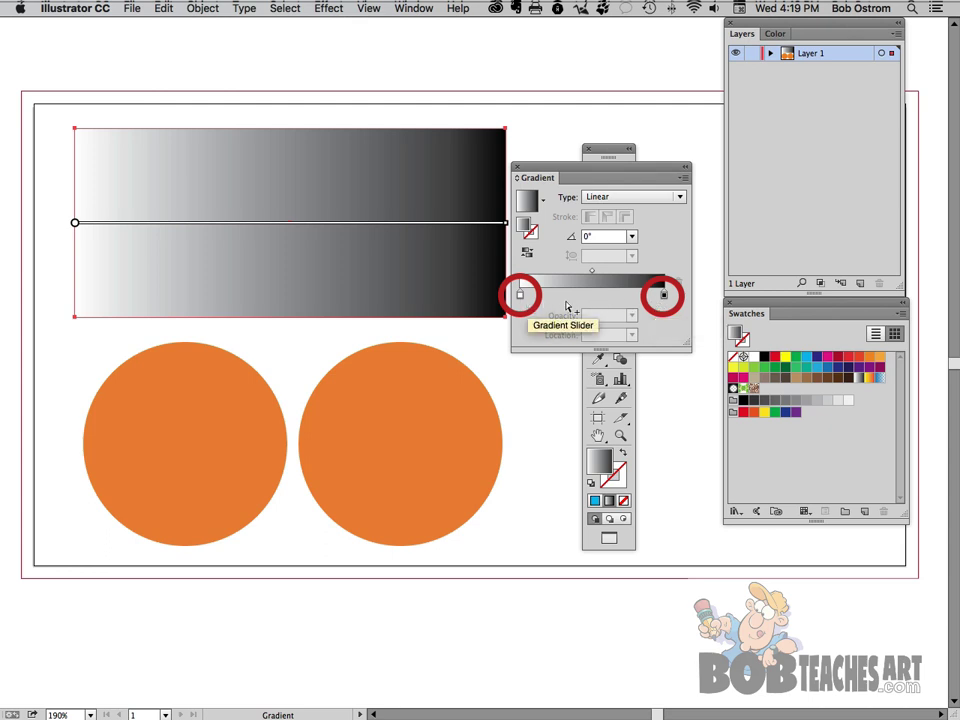
Step: Change the gradient's right stop from black to the cyan swatch
click(664, 296)
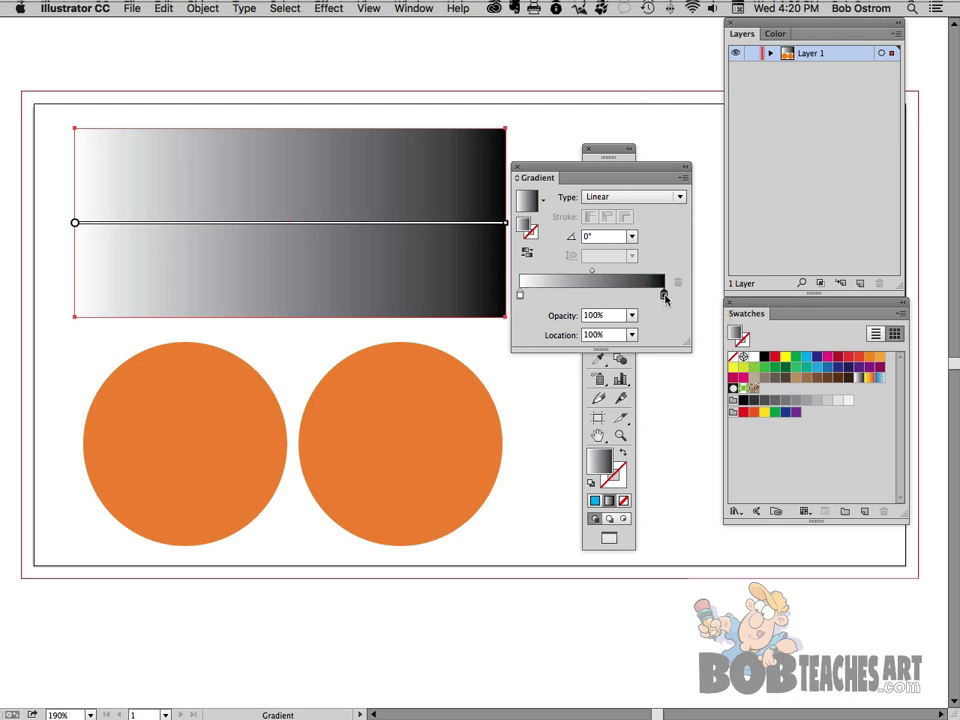
double_click(664, 296)
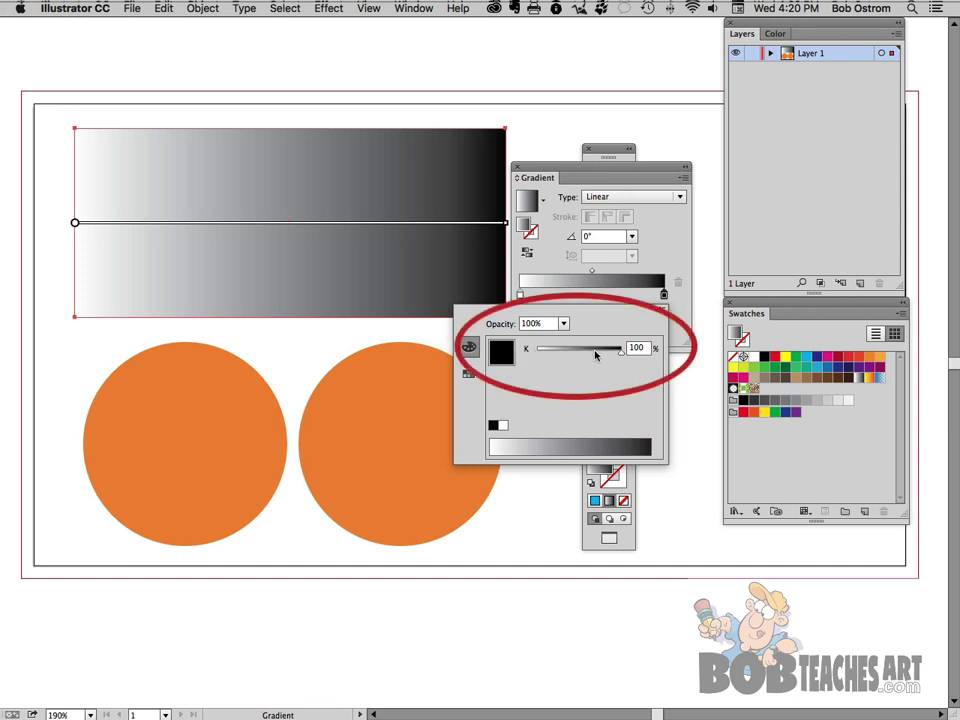
mouse_move(607, 355)
mouse_down()
mouse_move(553, 356)
mouse_move(628, 358)
mouse_up()
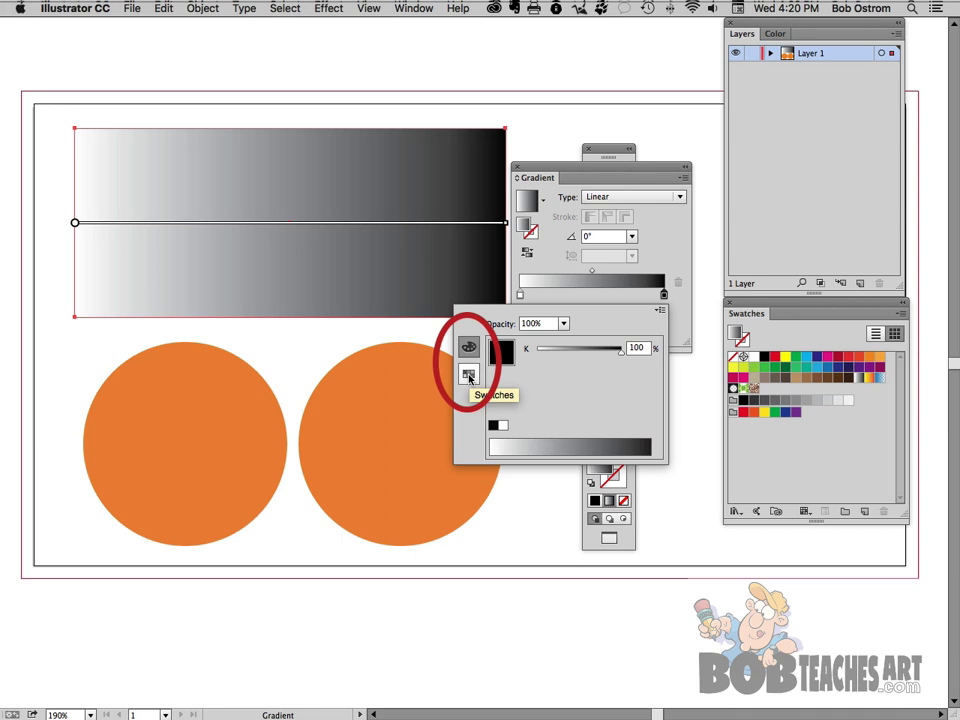
click(469, 376)
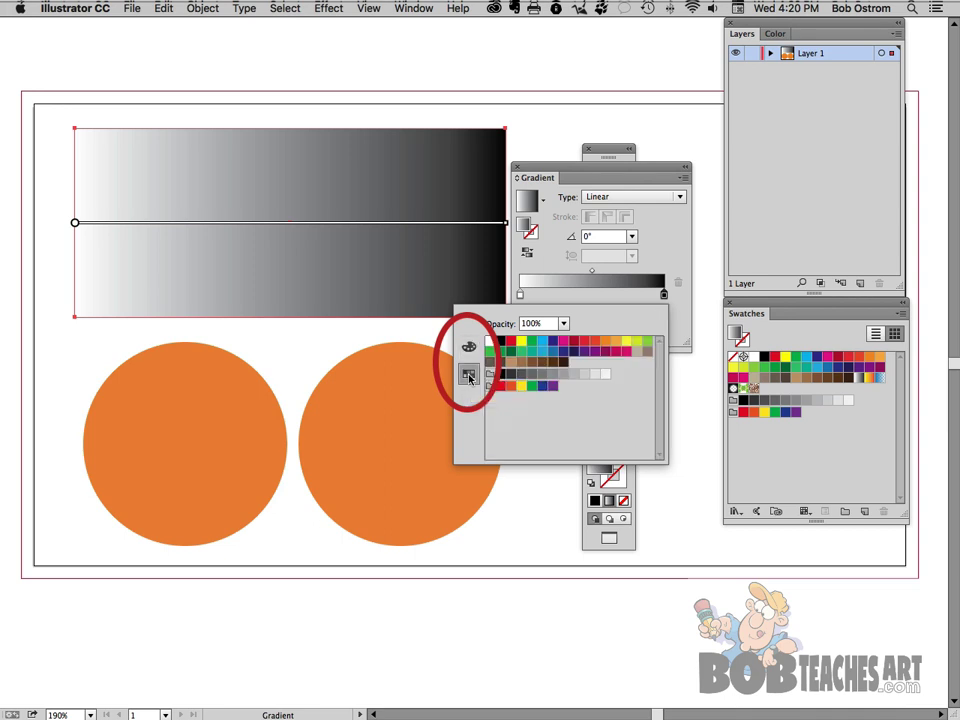
click(542, 341)
click(563, 342)
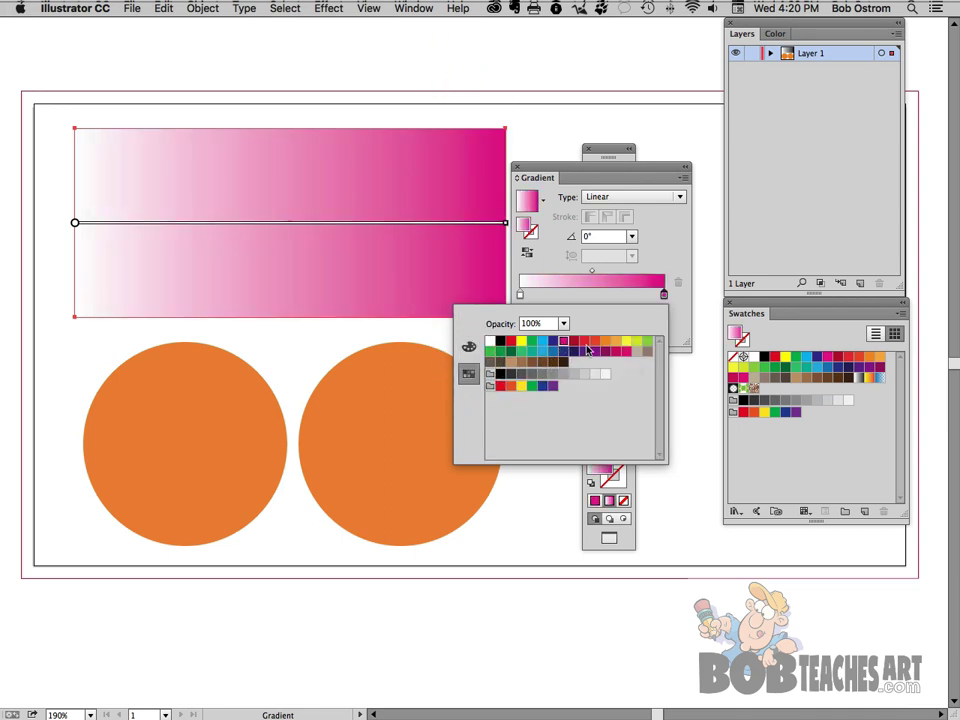
click(585, 341)
click(606, 342)
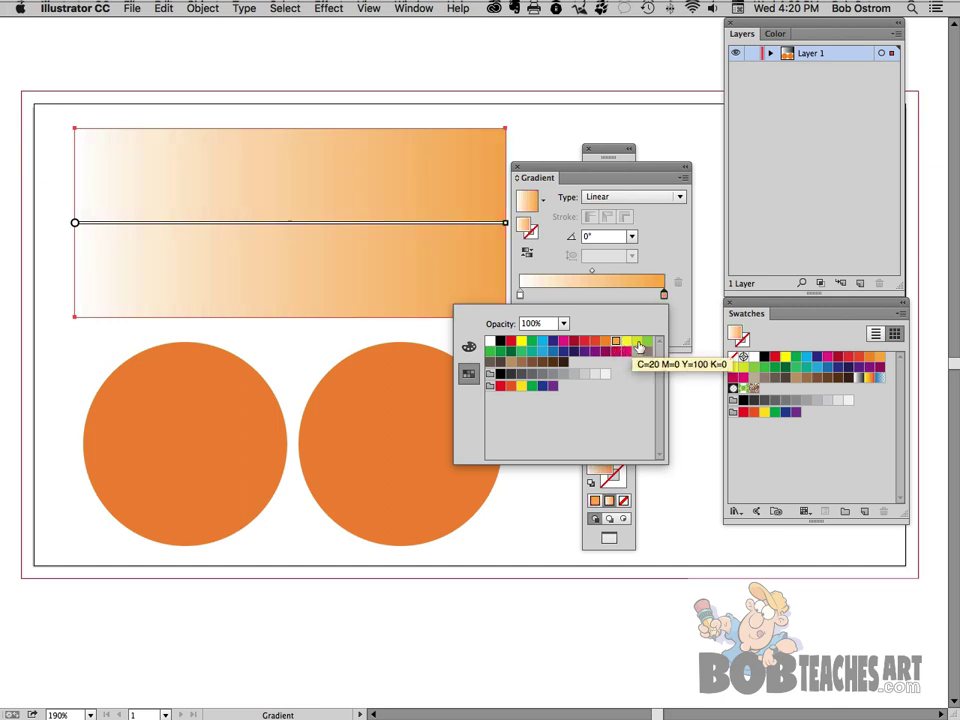
click(636, 342)
click(545, 343)
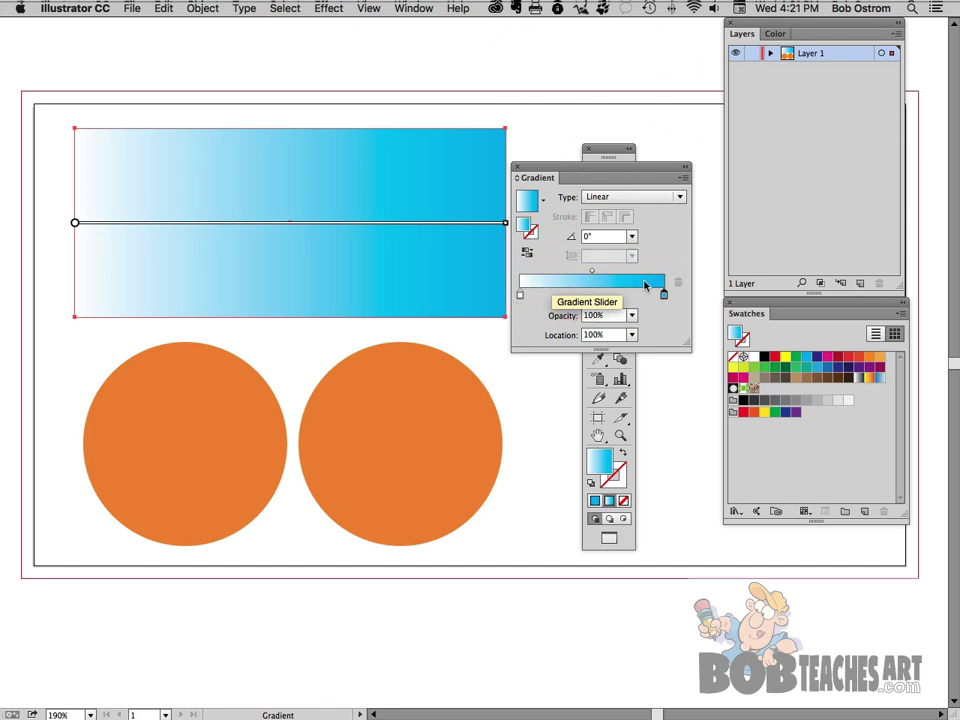
Step: Shift the gradient midpoint to about 54%, then redraw the gradient right to left at -180°
mouse_move(303, 229)
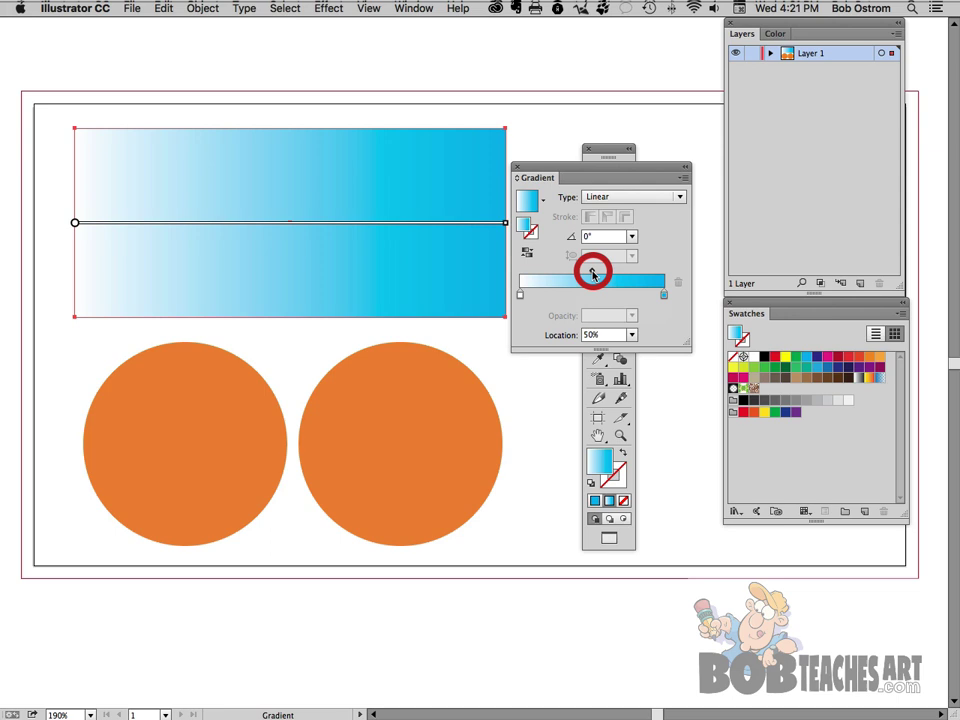
mouse_move(596, 272)
mouse_down()
mouse_move(639, 276)
mouse_move(550, 274)
mouse_move(641, 279)
mouse_move(599, 272)
mouse_up()
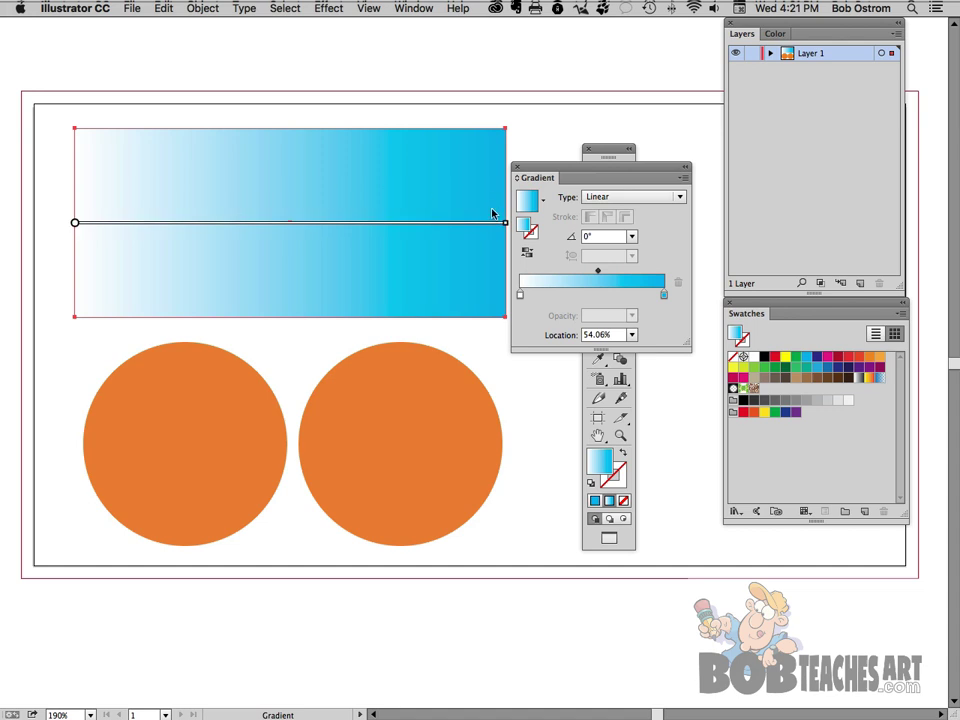
drag(495, 210, 86, 214)
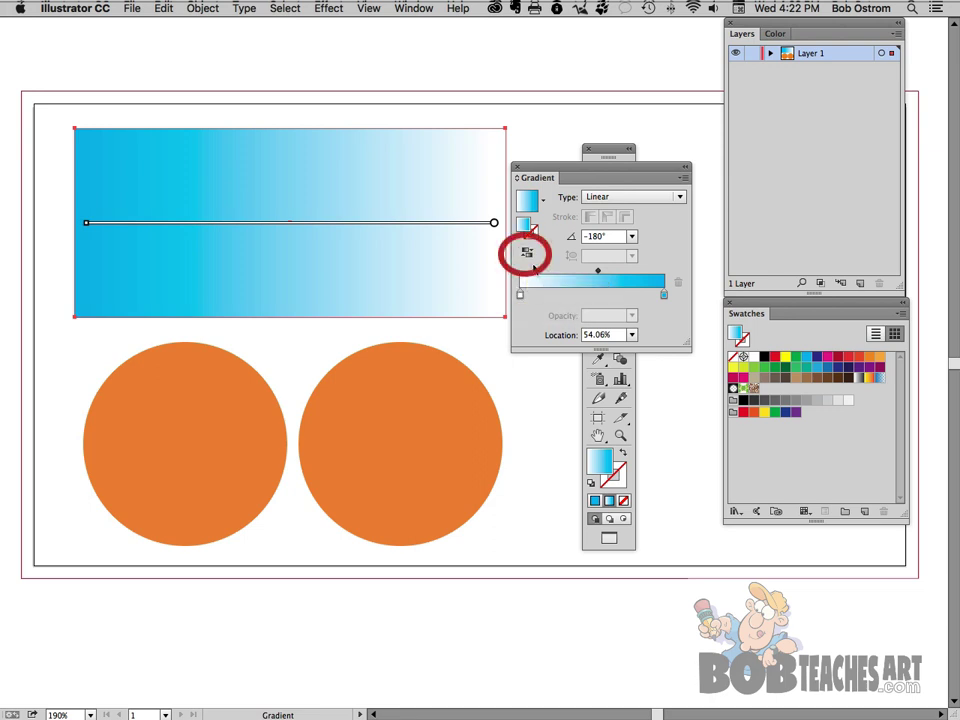
Step: Reverse the gradient repeatedly, ending with white on the left and cyan on the right
click(528, 256)
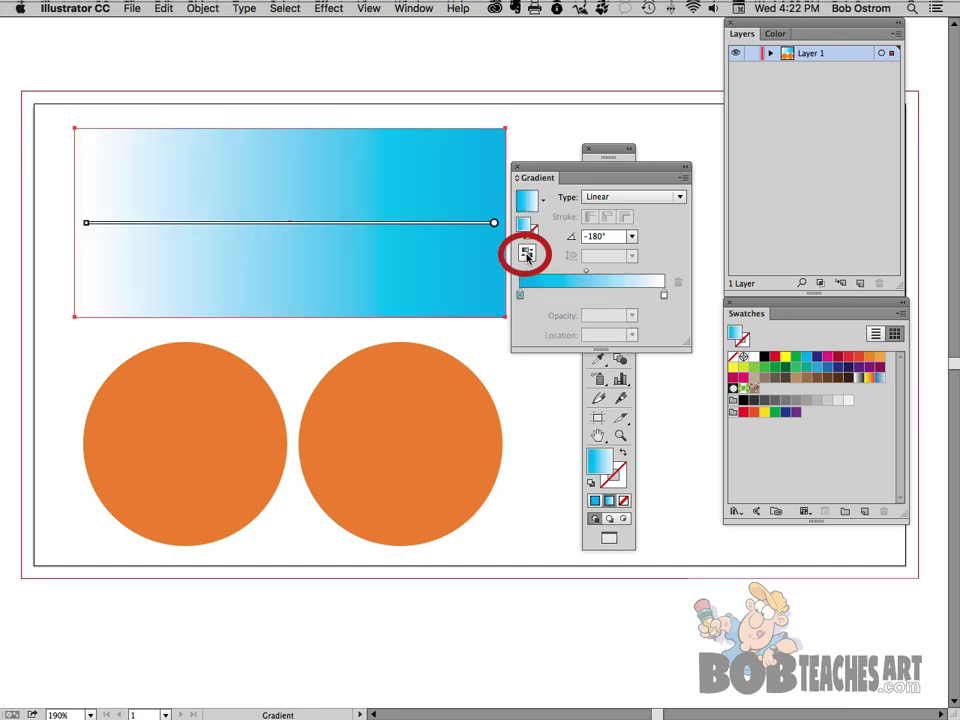
click(528, 256)
click(528, 256)
click(528, 256)
click(528, 256)
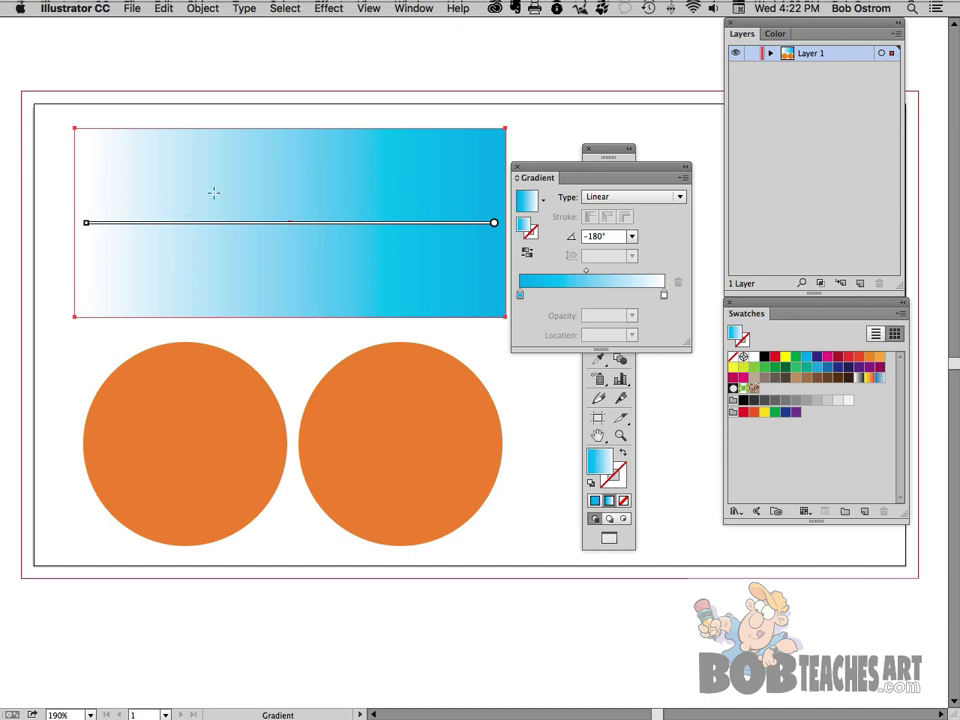
Step: Redraw the gradient in several directions, finishing with a steep -75.9° cyan-to-white downward blend
drag(303, 145, 360, 150)
drag(466, 288, 92, 148)
drag(115, 220, 489, 198)
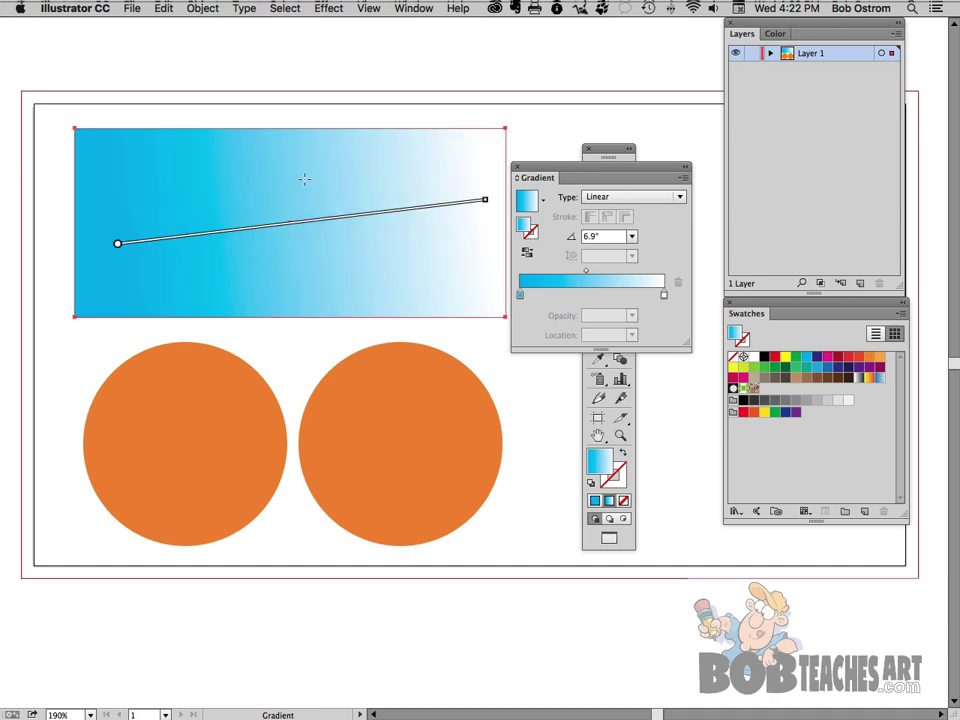
drag(177, 160, 418, 279)
drag(450, 215, 127, 231)
drag(143, 160, 421, 284)
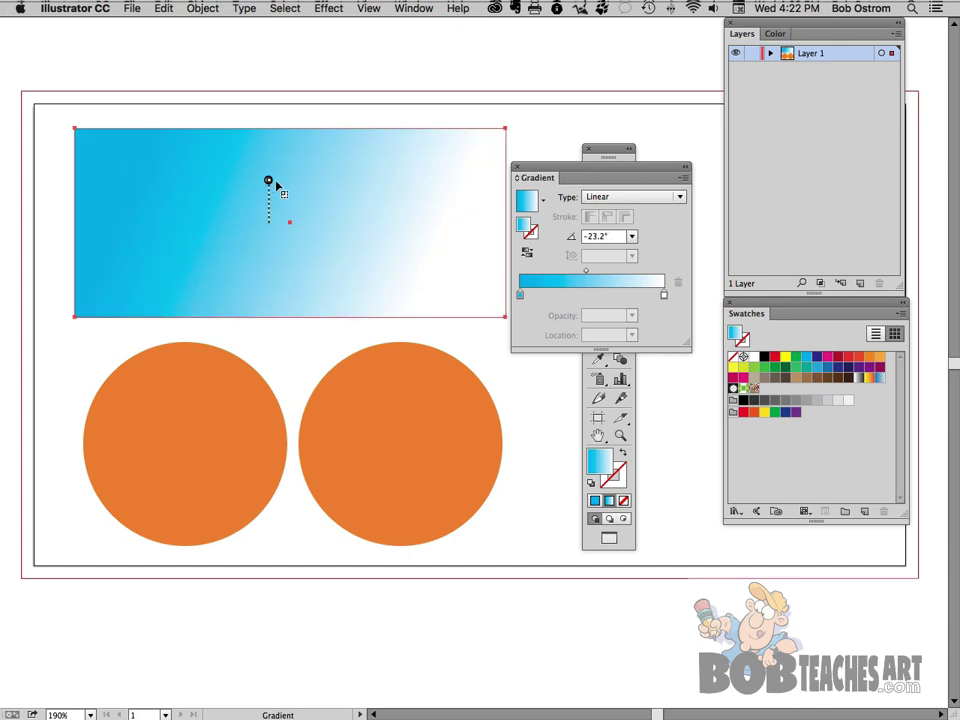
drag(279, 187, 316, 185)
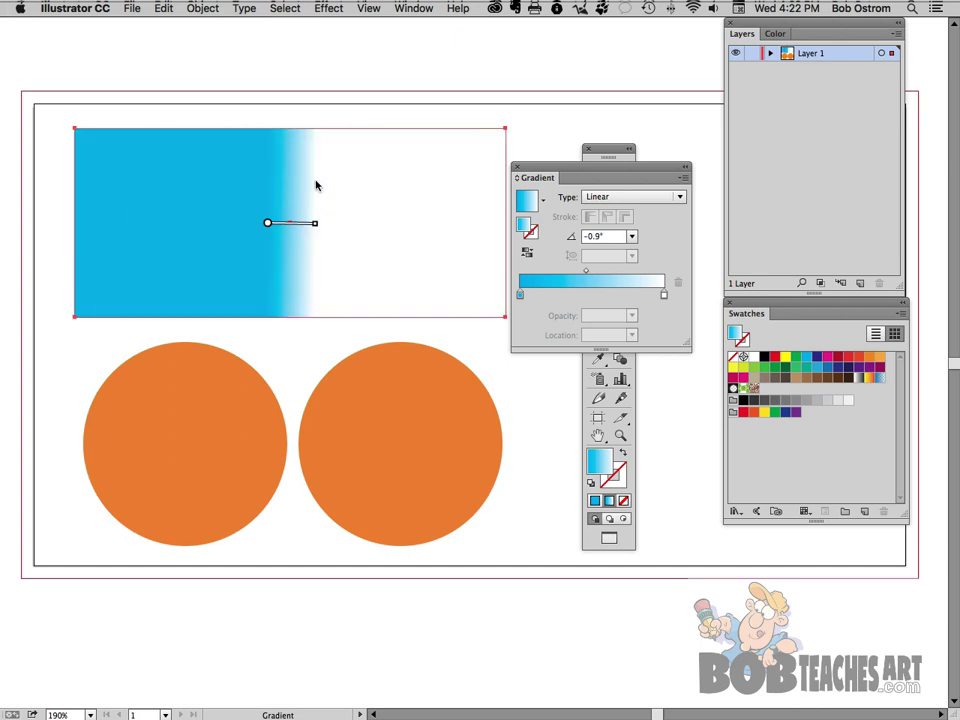
drag(104, 173, 484, 175)
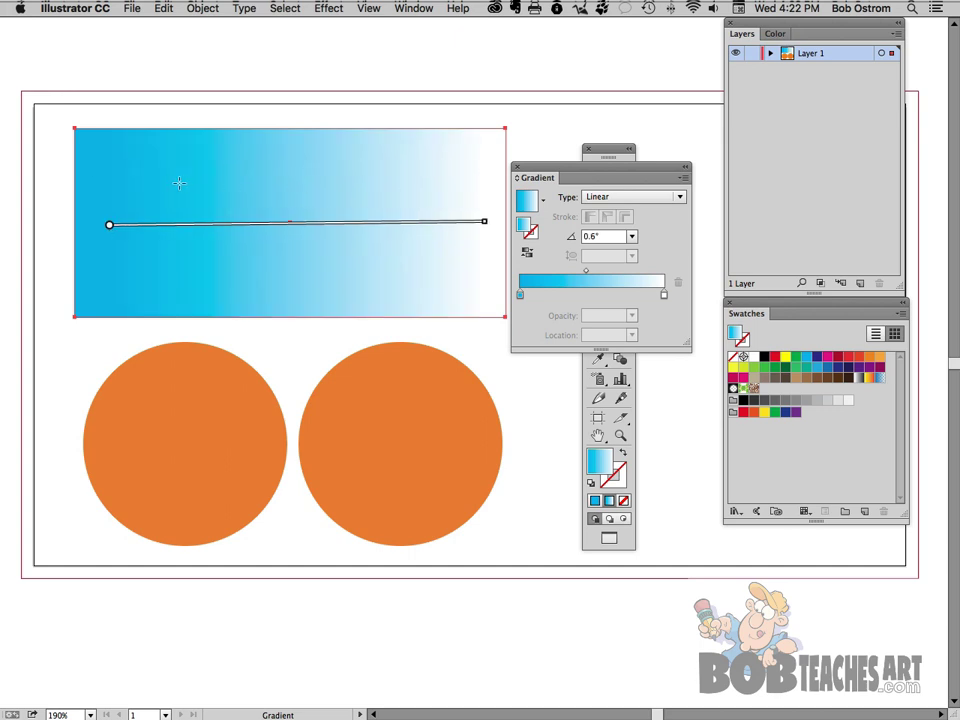
drag(146, 178, 380, 181)
drag(222, 106, 257, 231)
Step: View the artwork at actual size and run the gradient vertically down the rectangle
key(ctrl+1)
key(v)
key(g)
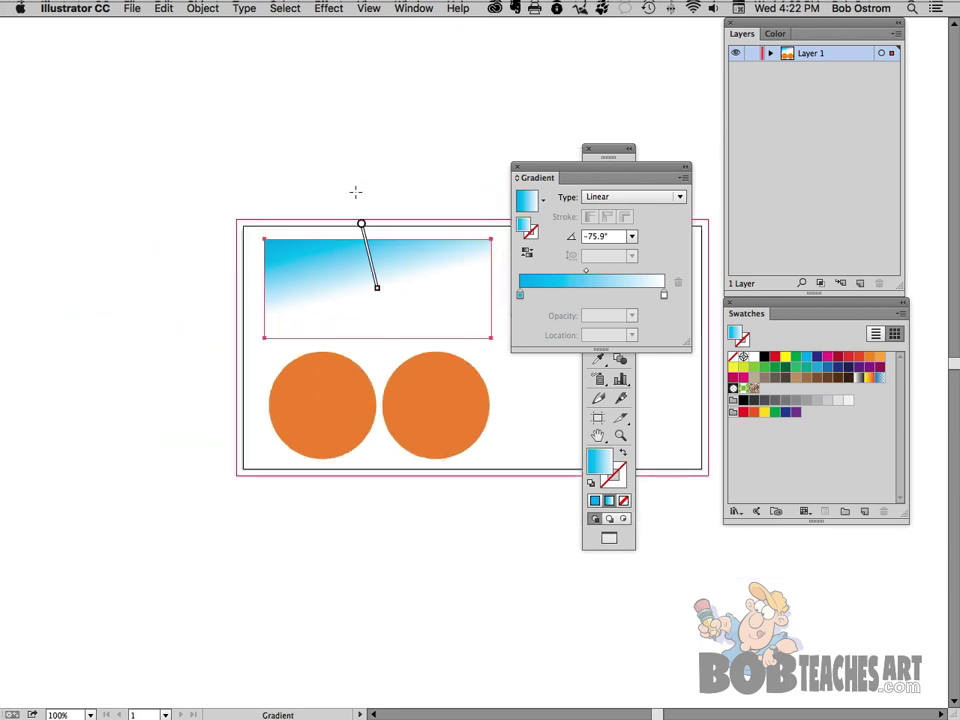
drag(399, 175, 401, 397)
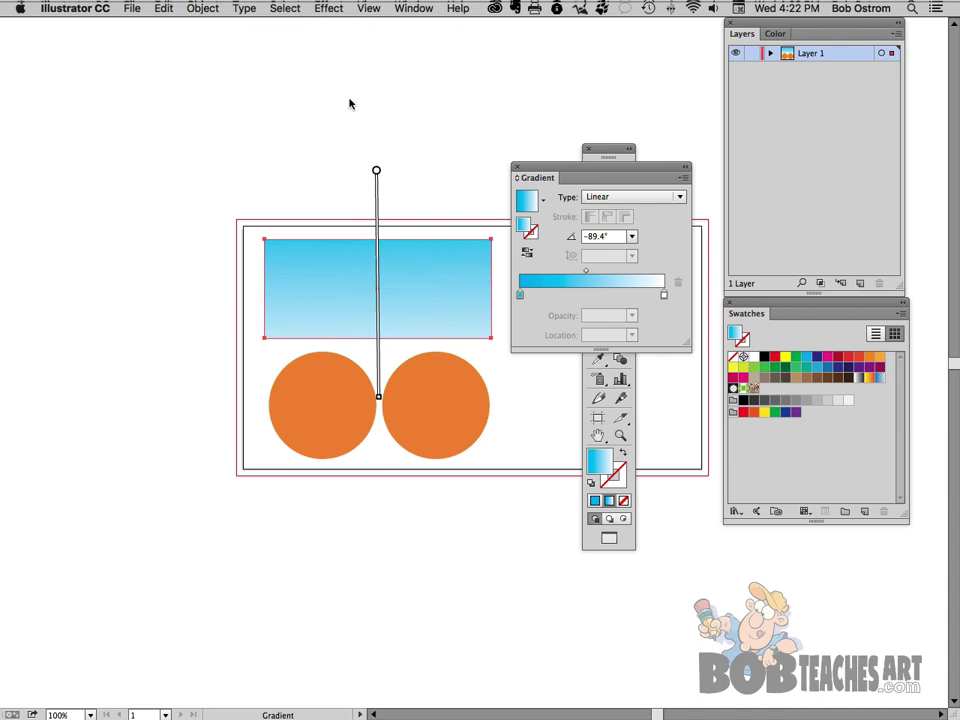
drag(349, 101, 351, 346)
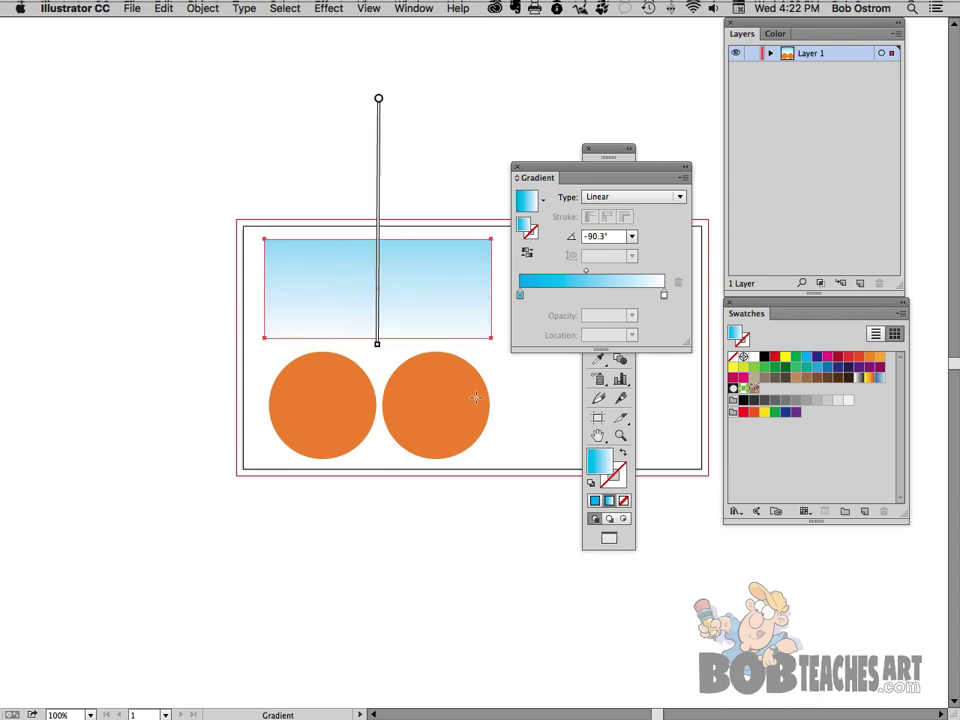
mouse_move(376, 153)
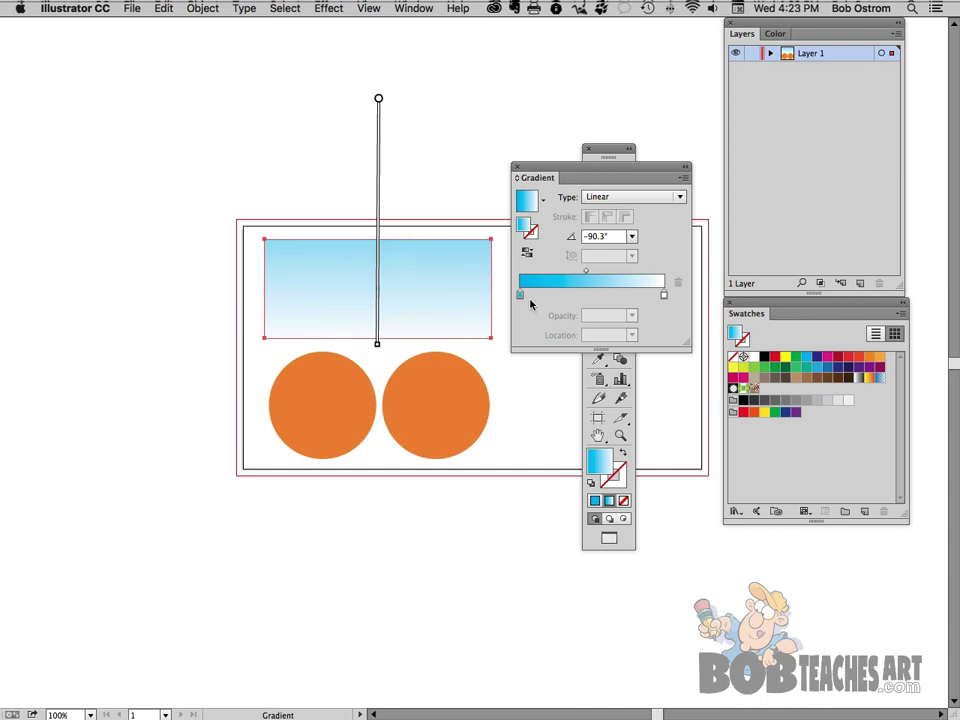
mouse_move(380, 272)
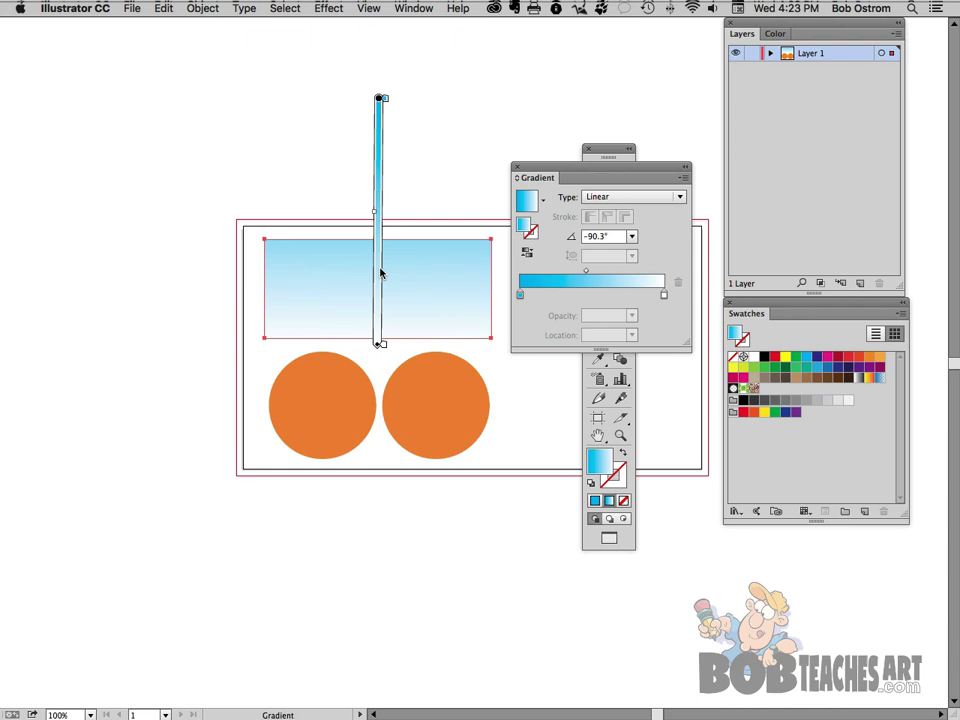
mouse_move(381, 100)
mouse_down()
mouse_move(381, 209)
mouse_move(324, 127)
mouse_up()
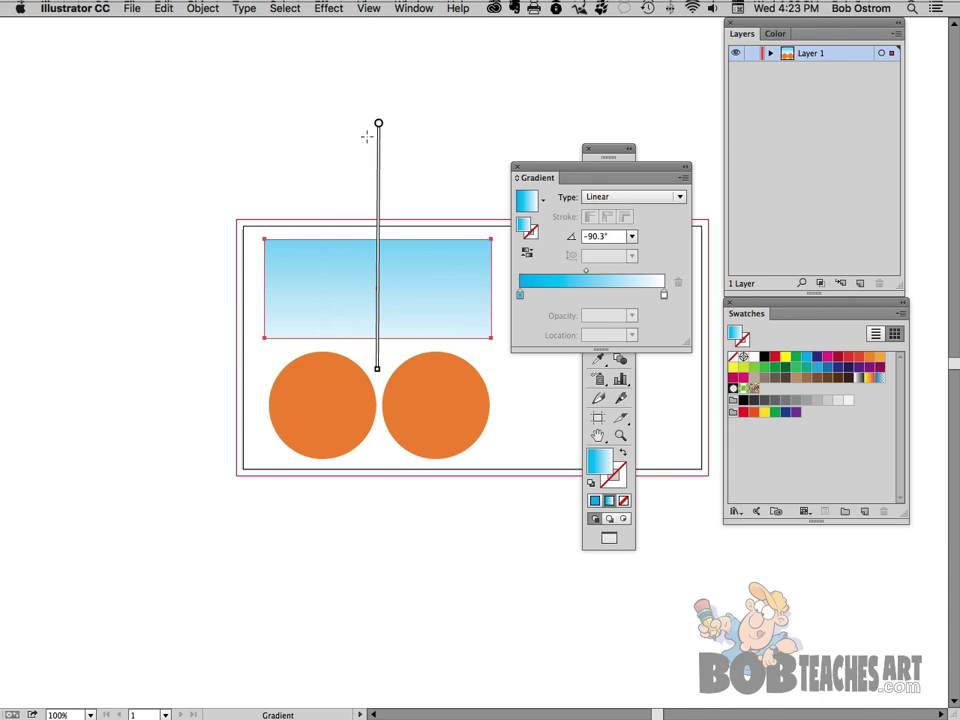
Step: Adjust the blend midpoint, then redraw the gradient straight from the rectangle's top to bottom at -90°
mouse_move(381, 207)
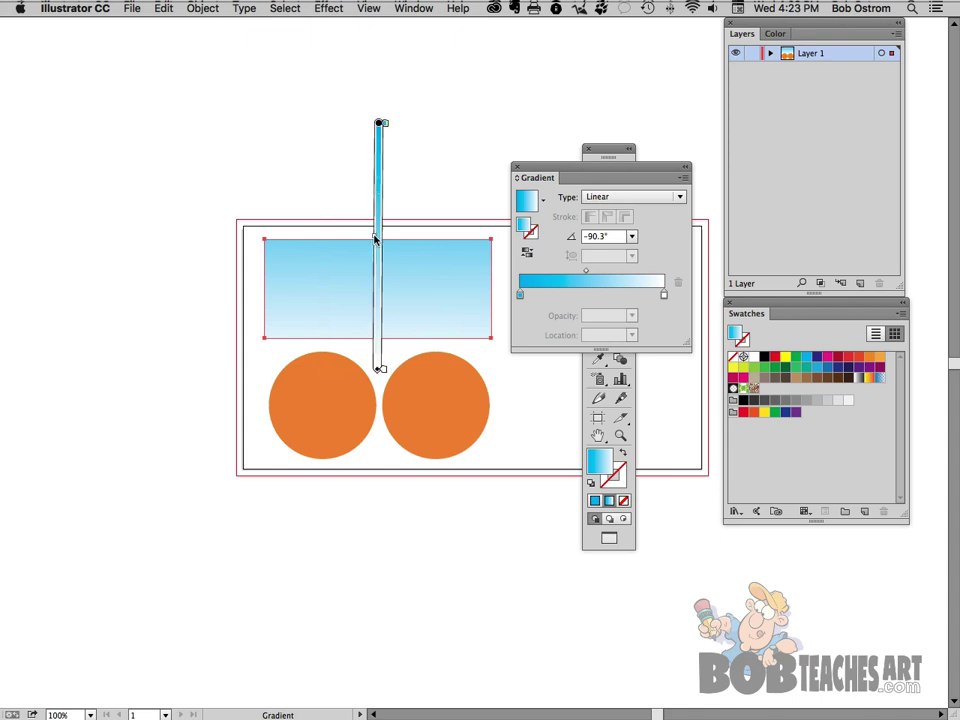
mouse_move(376, 238)
mouse_down()
mouse_move(375, 284)
mouse_move(377, 203)
mouse_up()
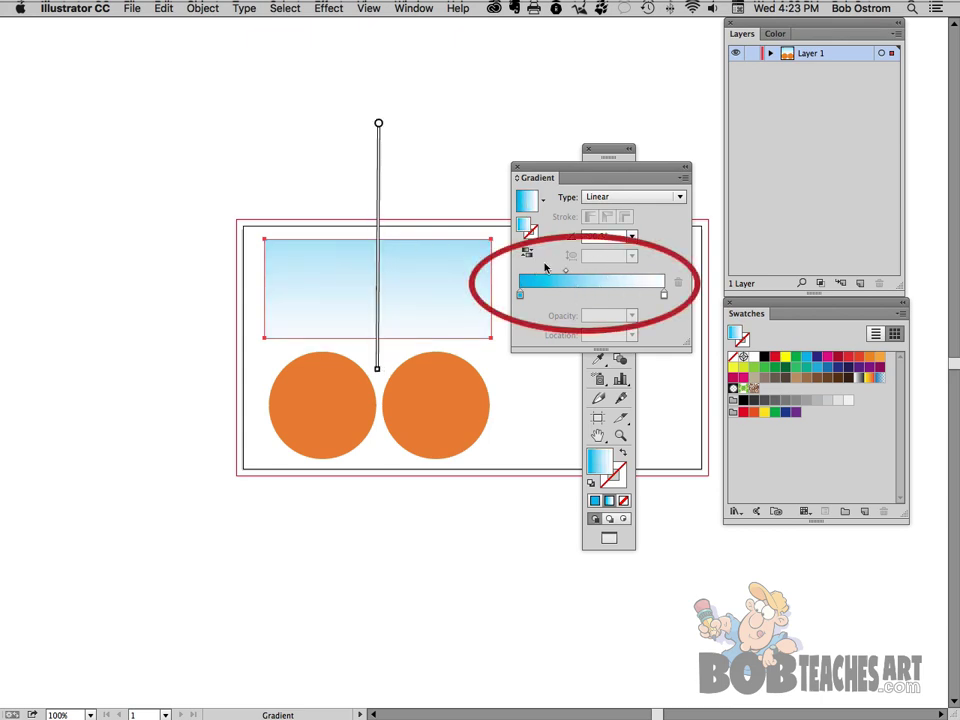
mouse_move(381, 221)
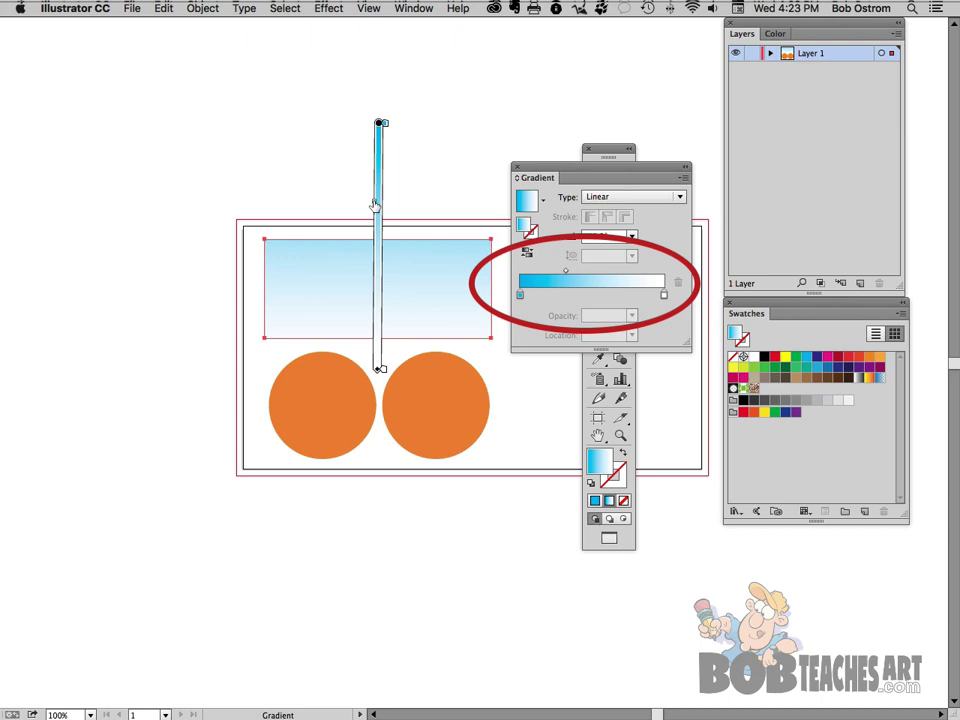
drag(375, 204, 377, 267)
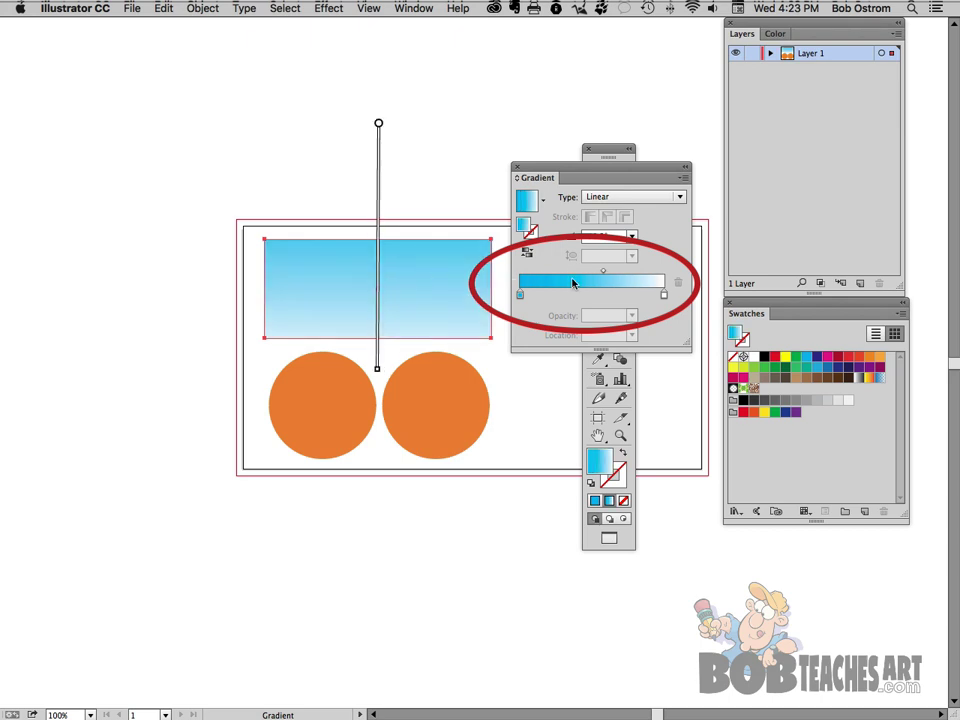
mouse_move(378, 283)
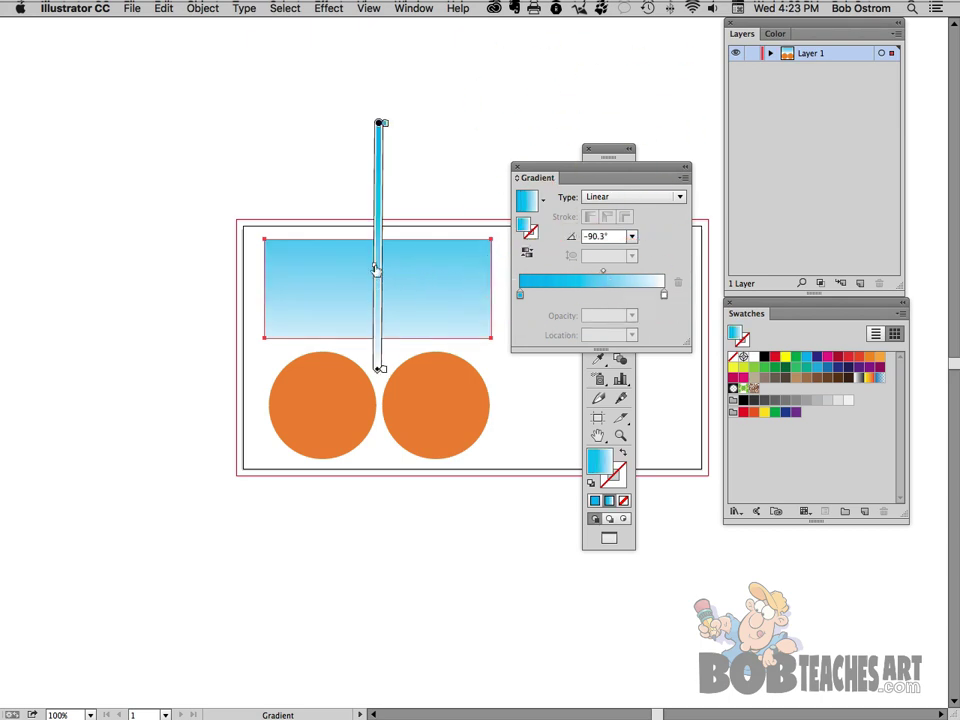
drag(374, 268, 375, 199)
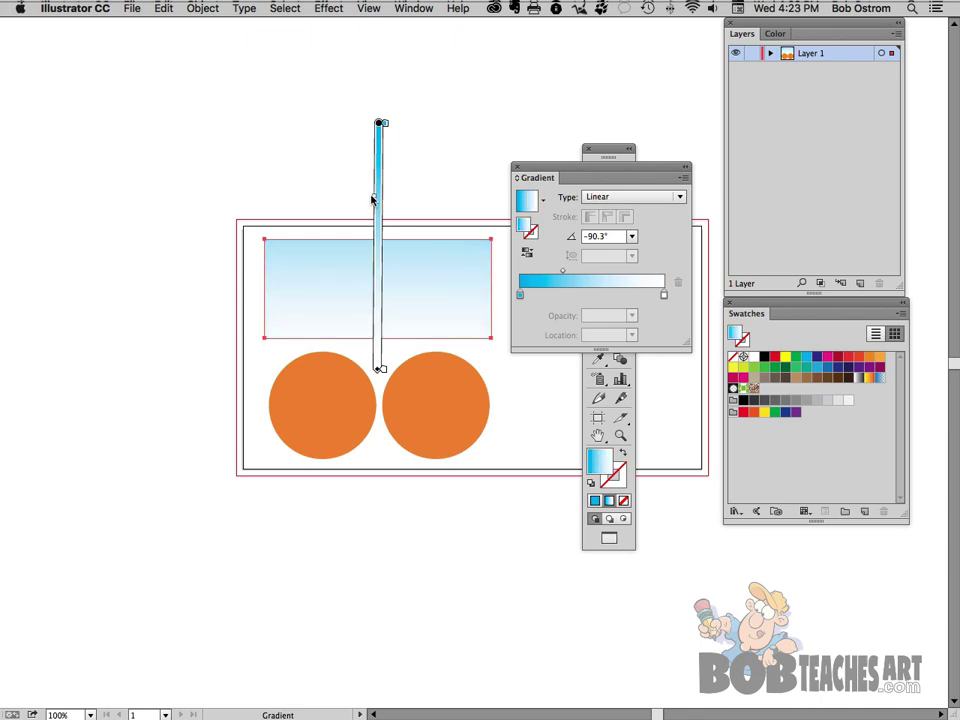
drag(485, 251, 283, 323)
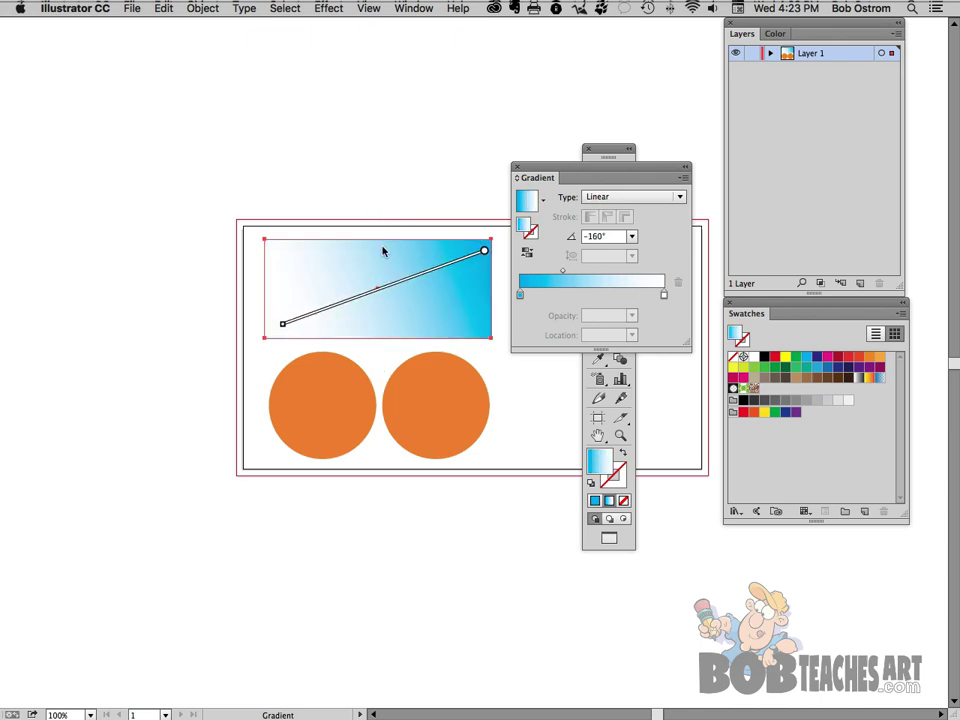
drag(378, 244, 383, 340)
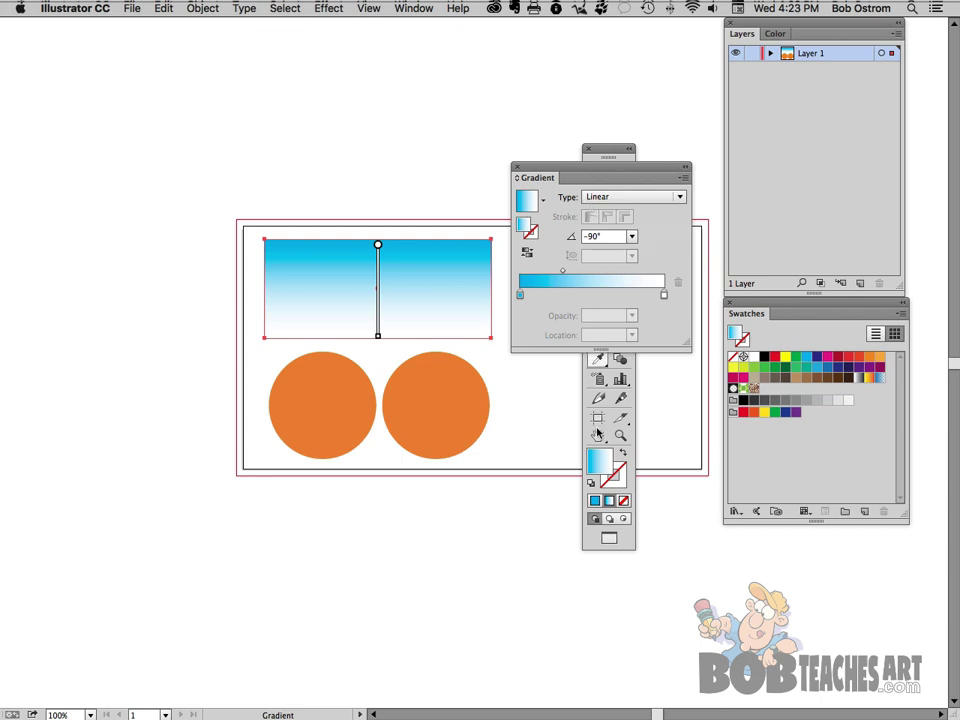
Step: Select the left orange circle and move the floating tools off the gradient settings
key(h)
click(597, 175)
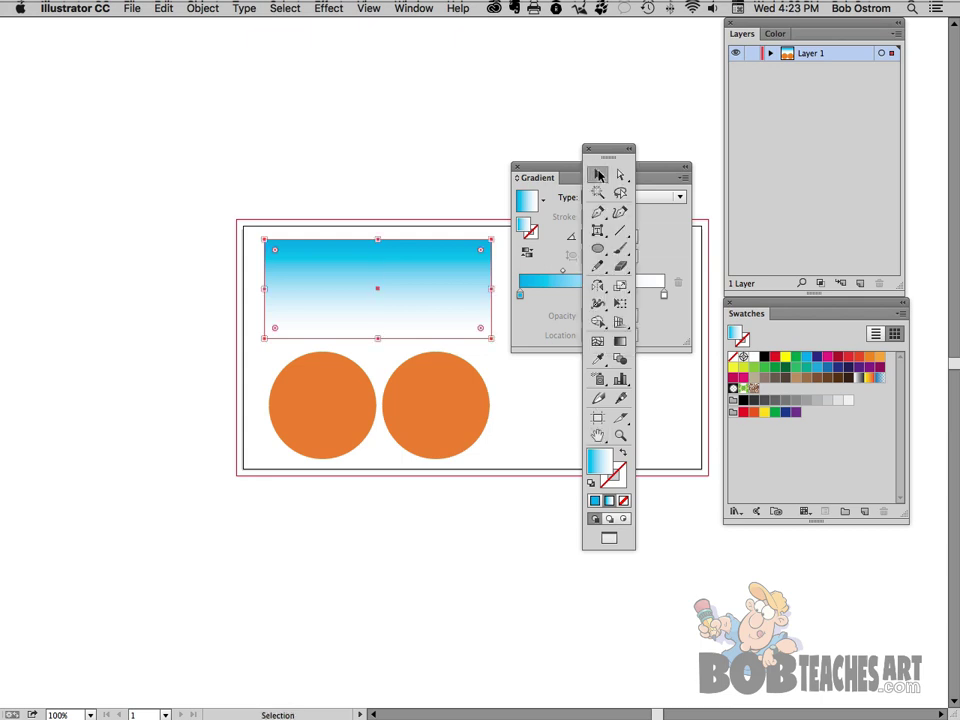
click(311, 402)
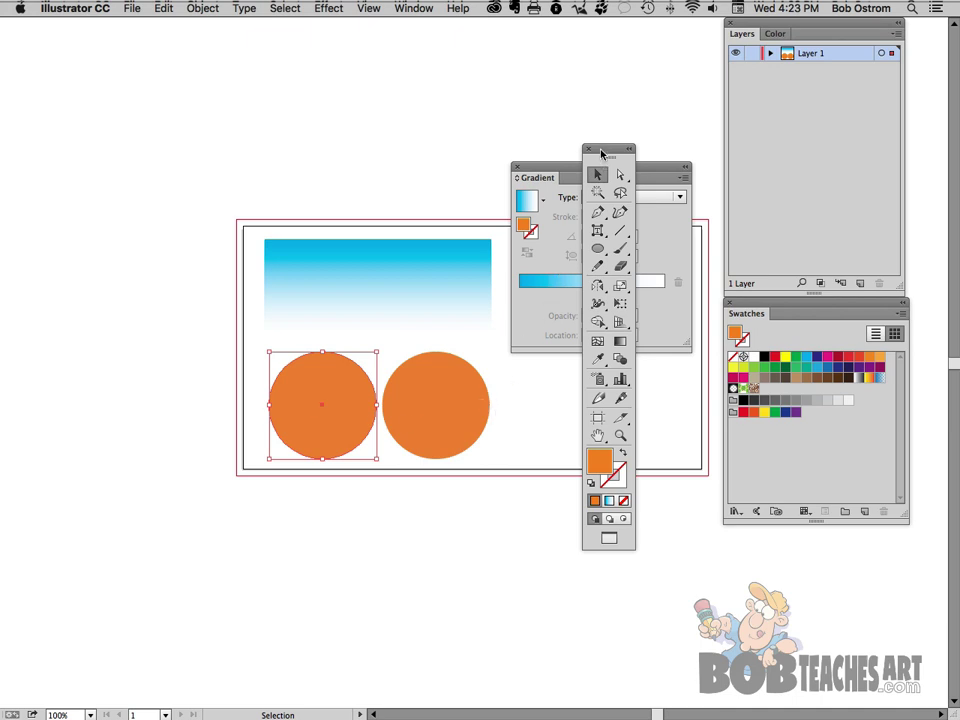
drag(601, 153, 665, 162)
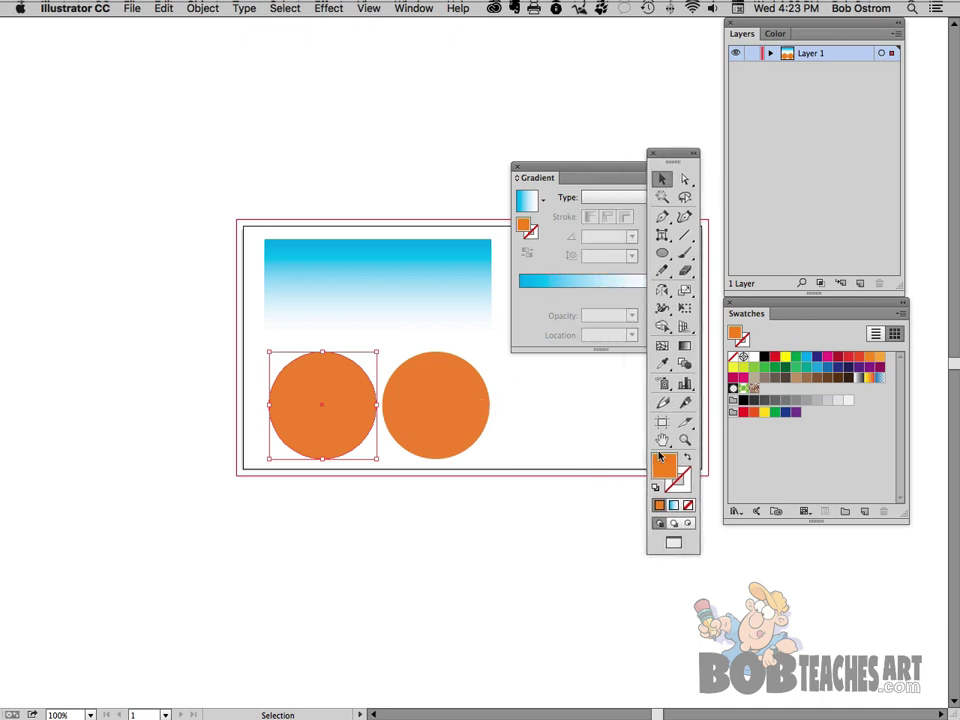
drag(669, 154, 681, 158)
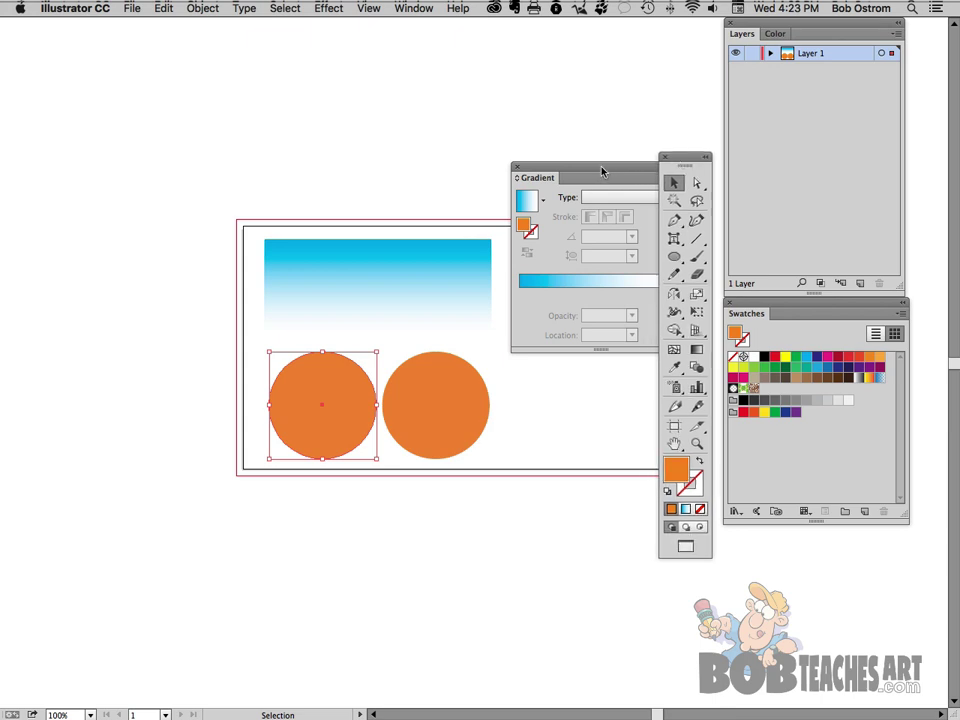
drag(601, 171, 568, 173)
Step: Give the circle a gradient fill, add an orange stop and remove the blue stop
click(557, 283)
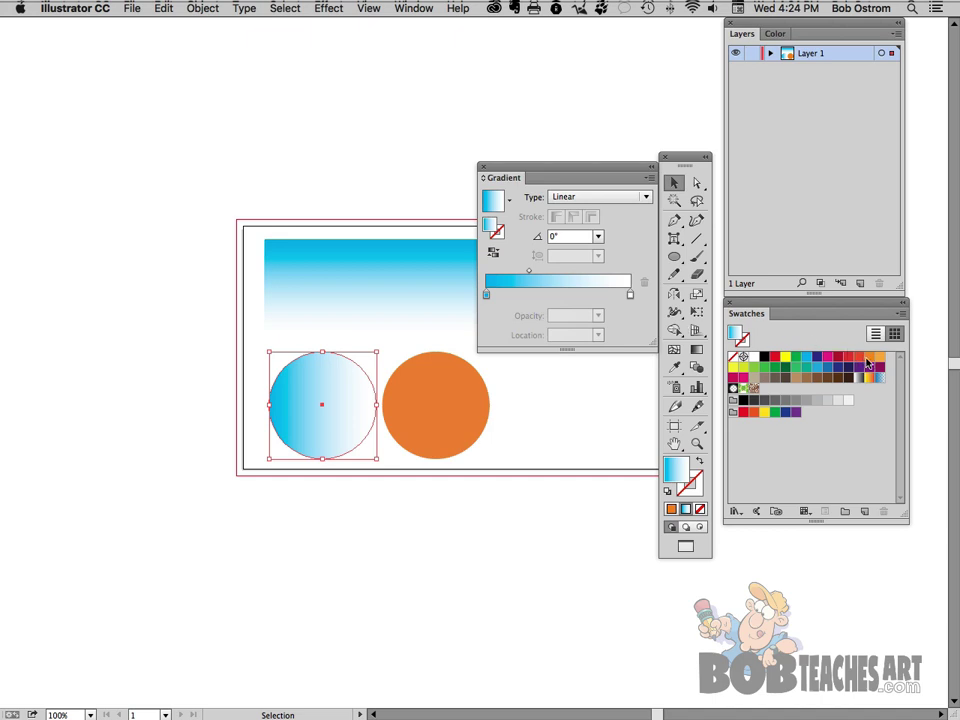
drag(870, 360, 562, 294)
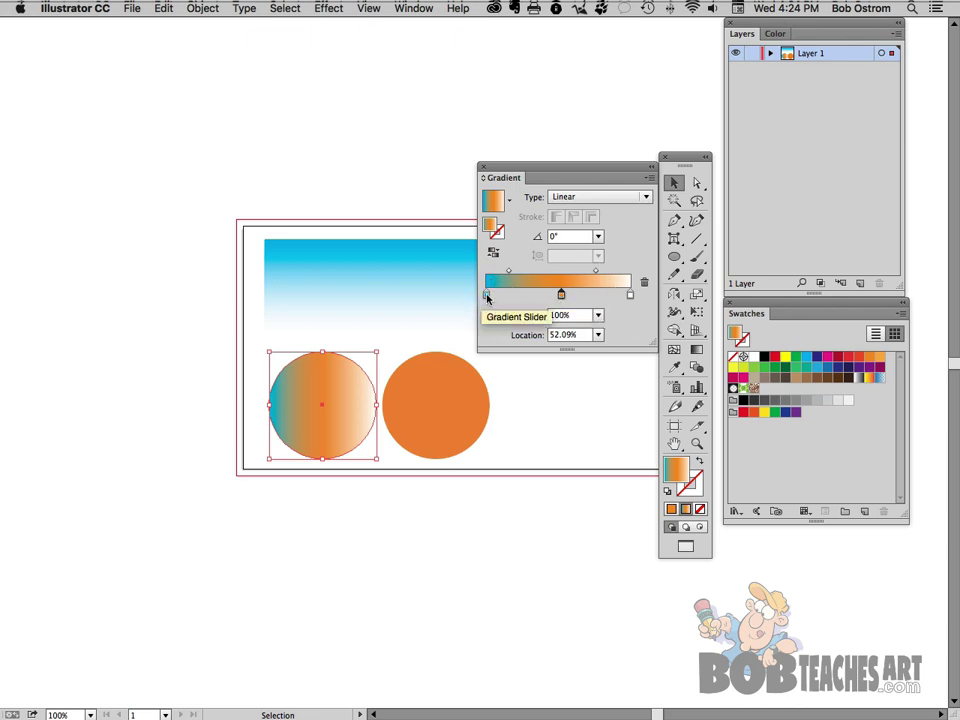
drag(487, 295, 487, 312)
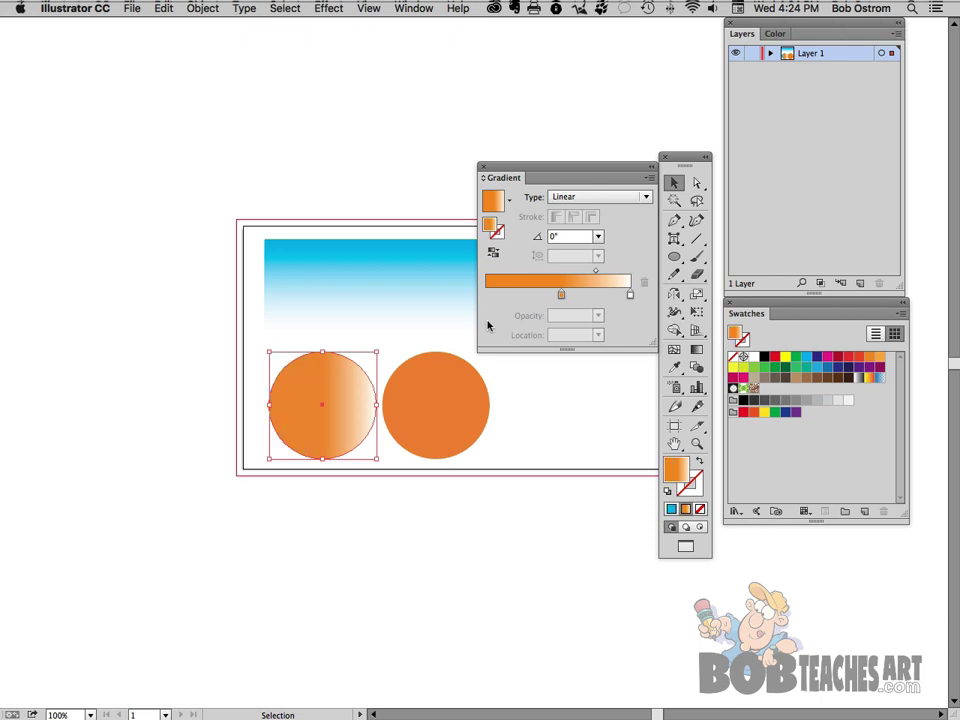
Step: Move the orange stop to 0% and shift the midpoint left to 44.94%
click(561, 295)
drag(561, 295, 487, 296)
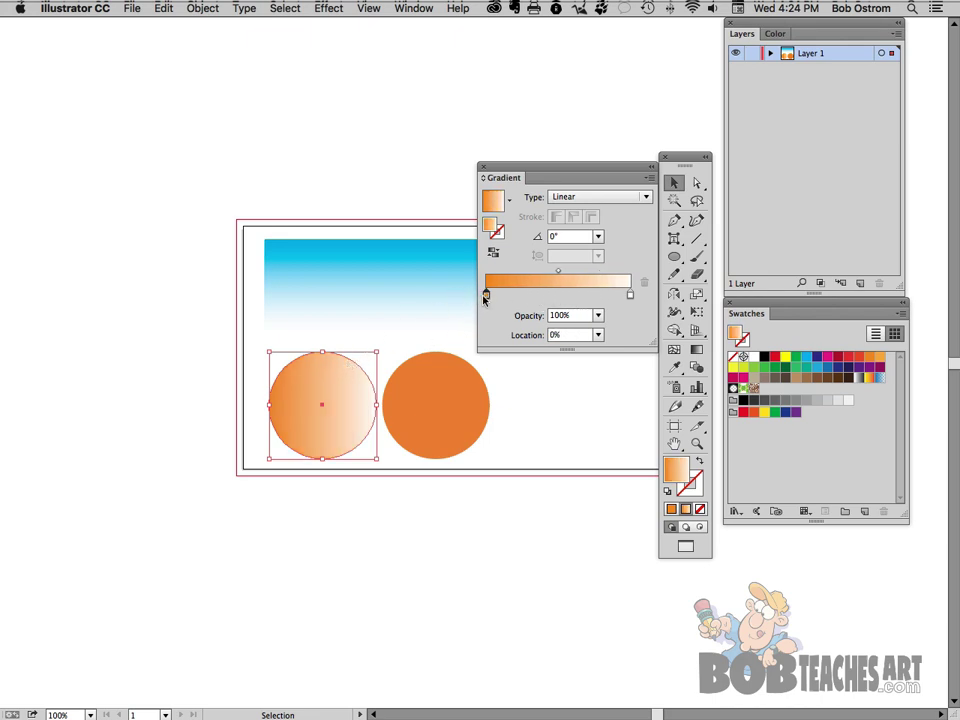
mouse_move(487, 297)
mouse_down()
mouse_move(558, 296)
mouse_move(487, 296)
mouse_up()
mouse_move(559, 272)
mouse_down()
mouse_move(522, 272)
mouse_move(581, 272)
mouse_move(550, 272)
mouse_up()
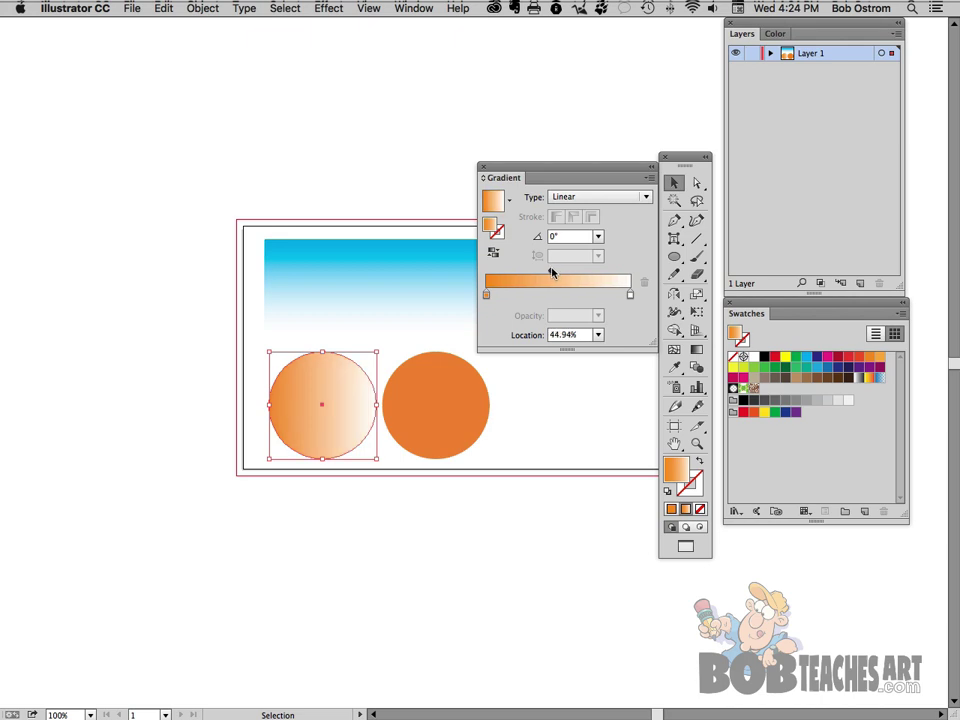
Step: Redraw the circle's gradient on the artwork in several vertical and diagonal directions
click(696, 349)
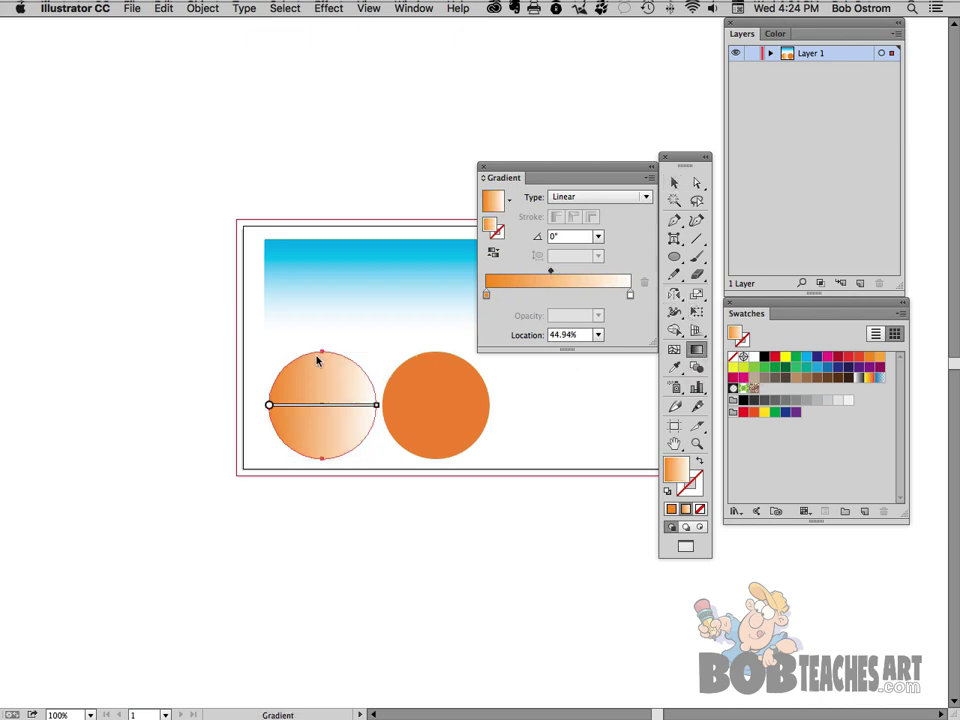
drag(316, 355, 332, 455)
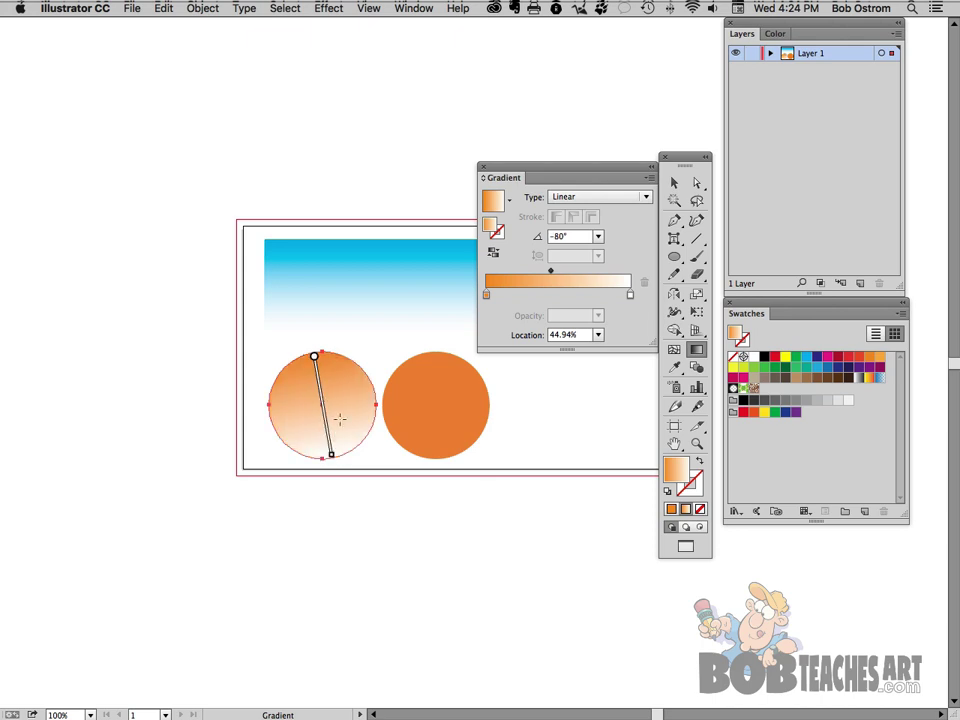
drag(356, 374, 302, 446)
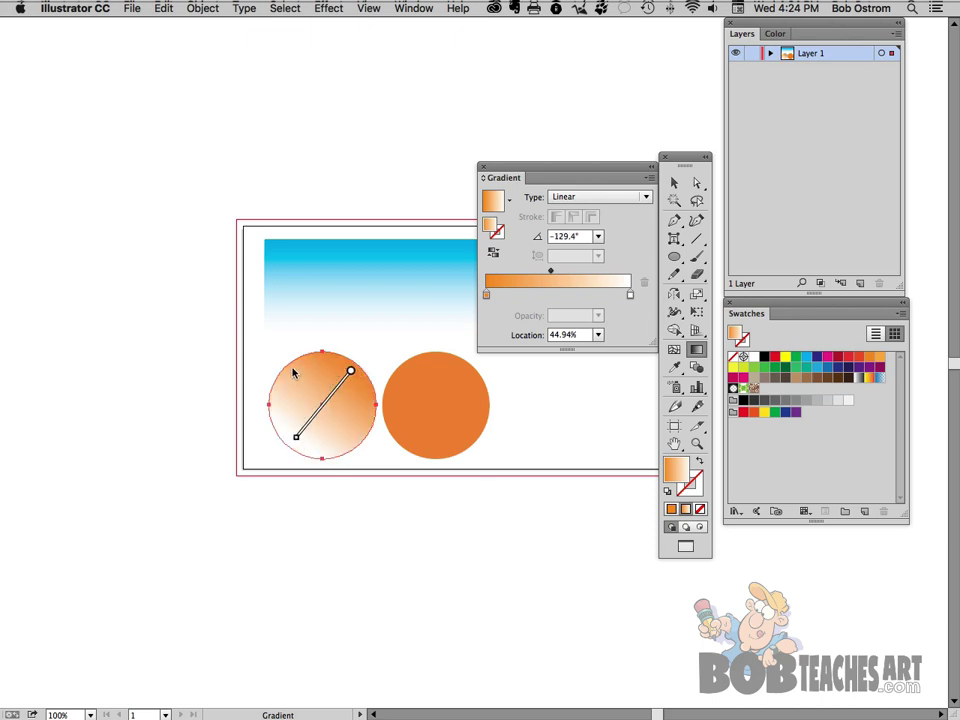
drag(294, 369, 346, 440)
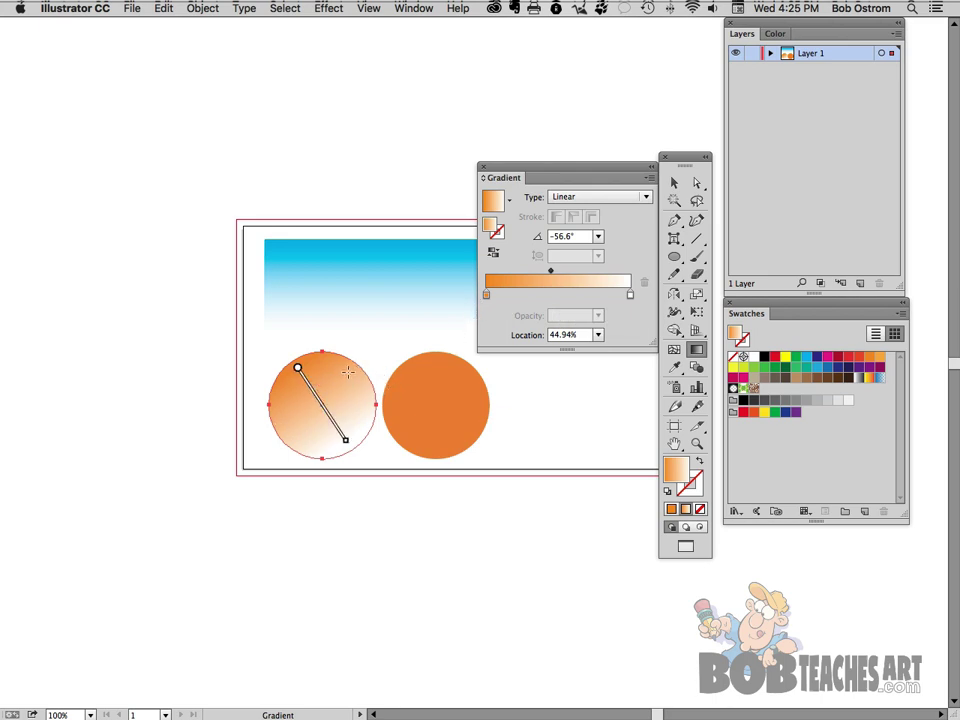
drag(347, 372, 294, 437)
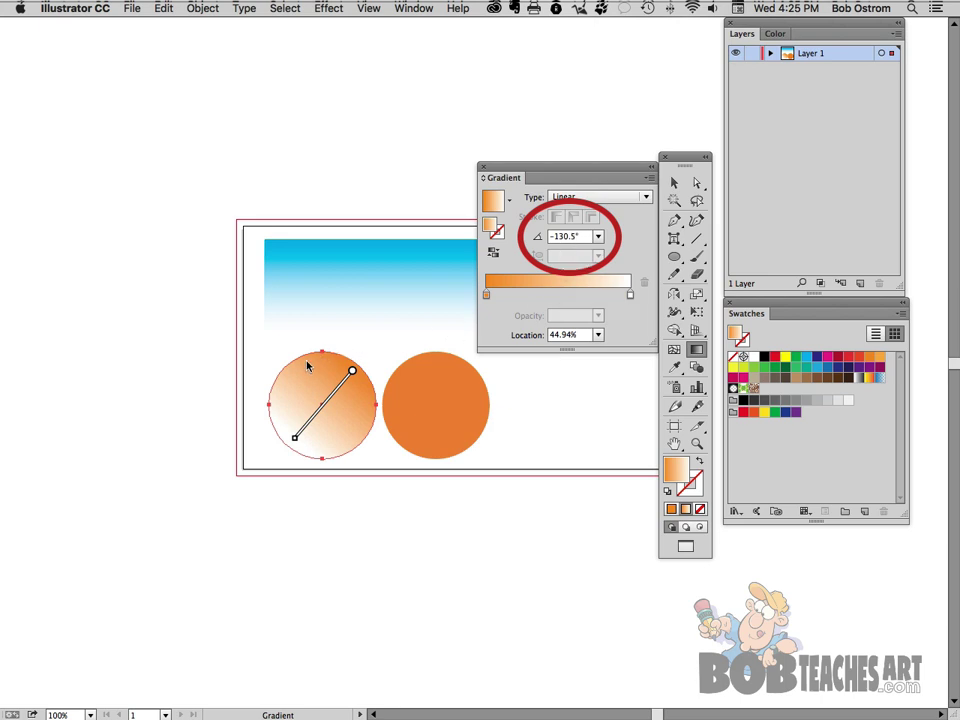
mouse_move(304, 366)
mouse_down()
mouse_move(349, 453)
mouse_move(343, 447)
mouse_up()
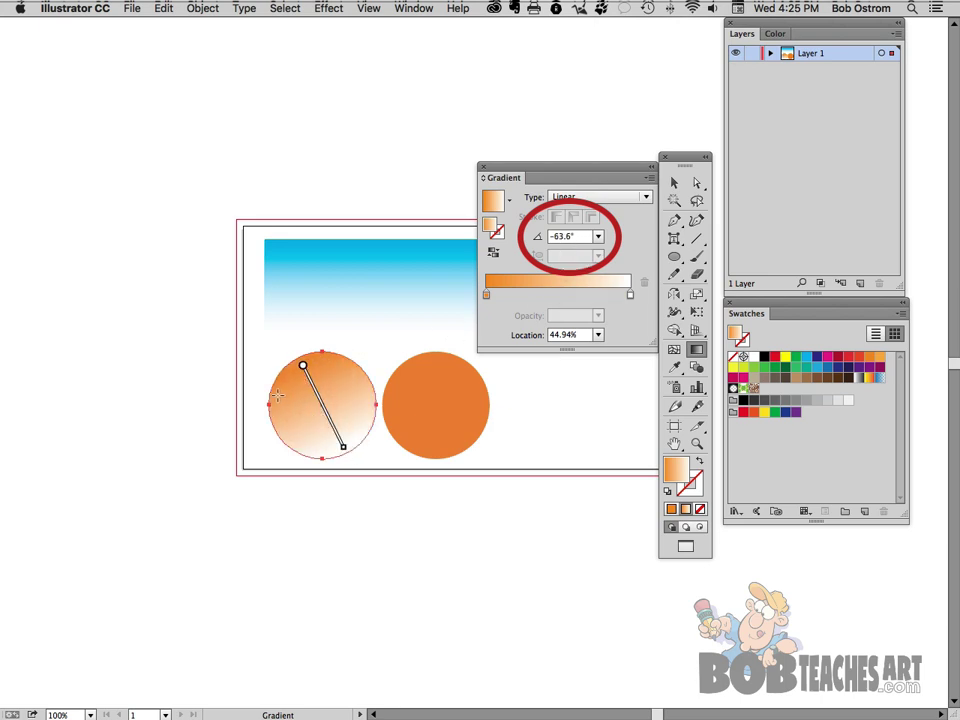
drag(278, 396, 349, 411)
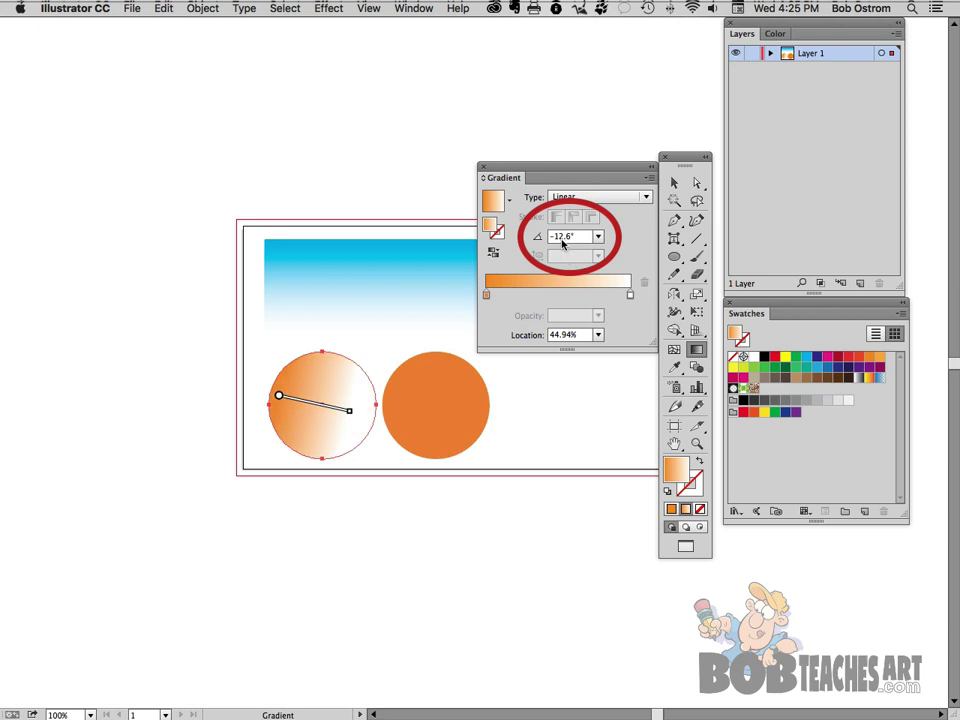
drag(290, 431, 349, 382)
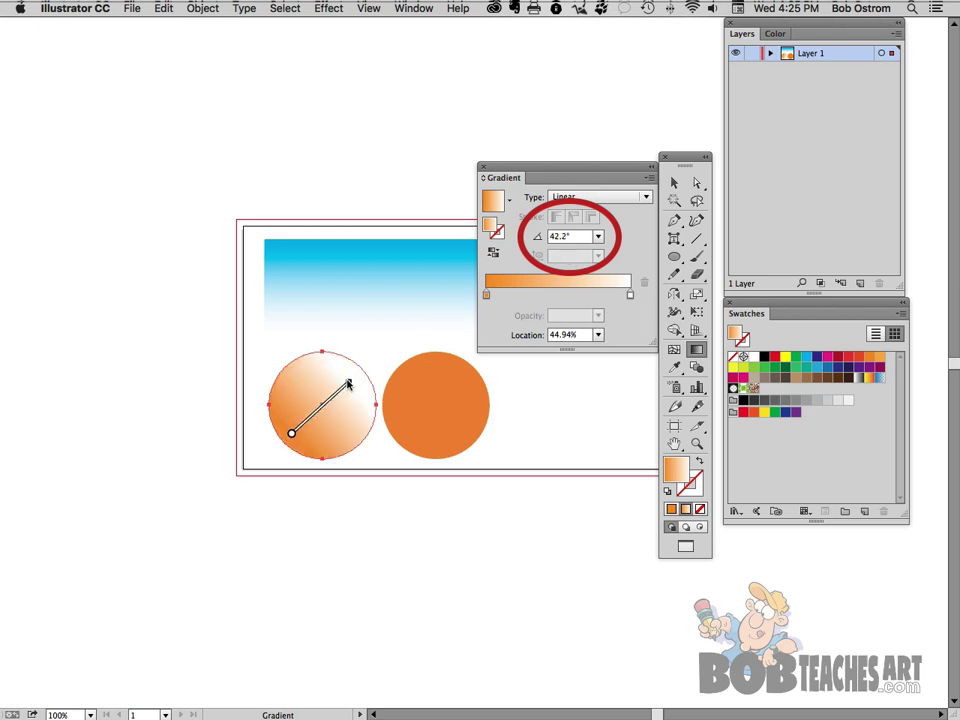
Step: Set the circle's gradient angle to 90°, orange at the bottom fading to white at top
click(575, 237)
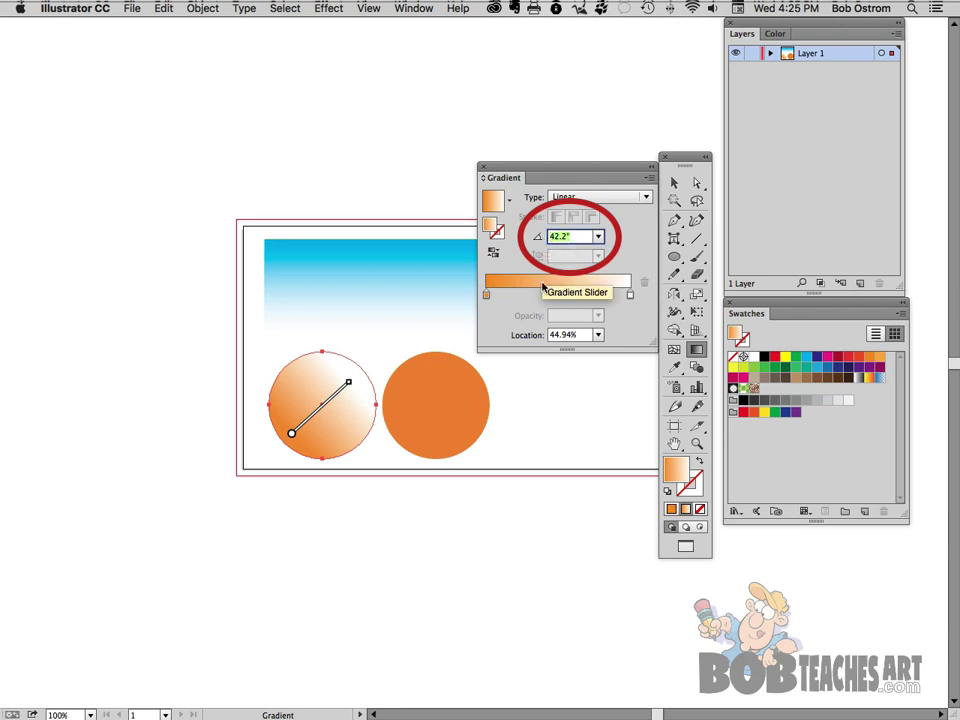
text(90)
key(Return)
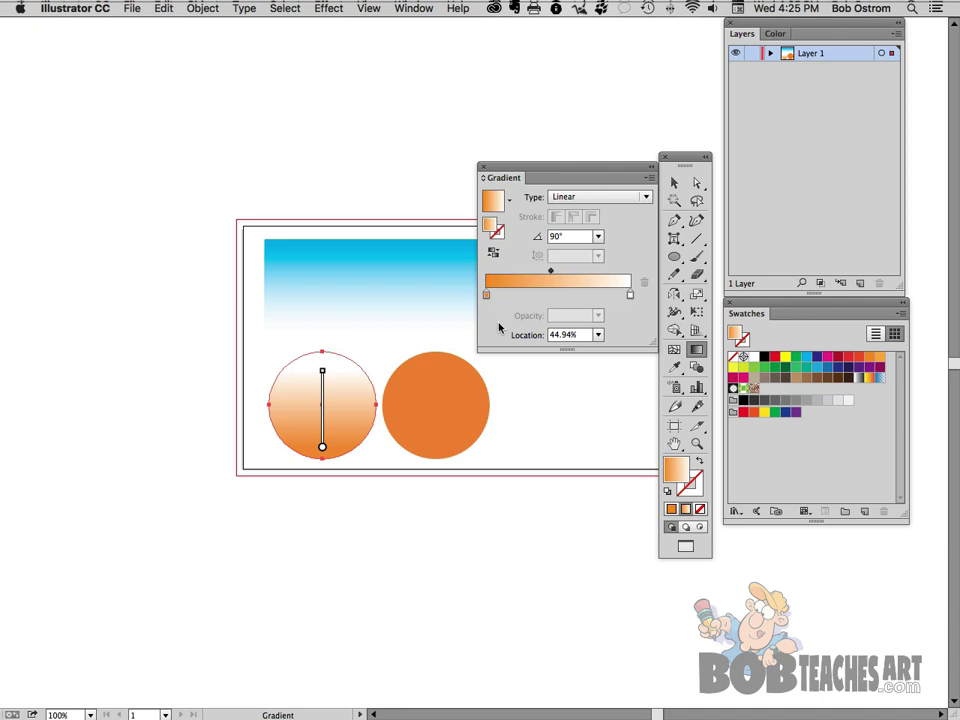
Step: Make the left circle's gradient radial and reverse it so white sits at the centre
click(606, 197)
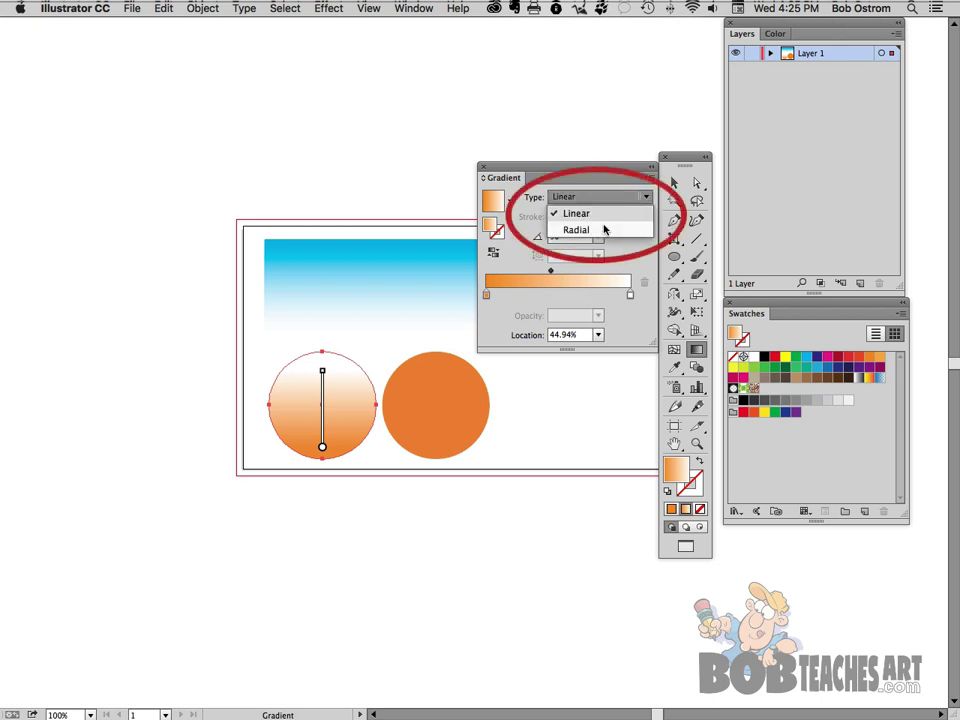
click(577, 230)
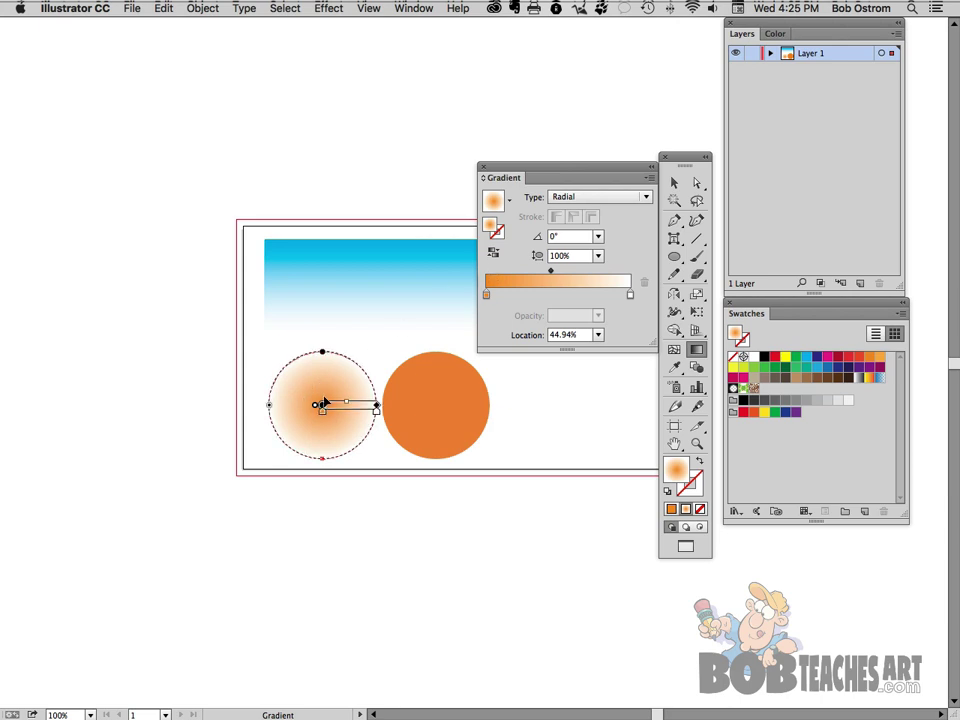
click(494, 256)
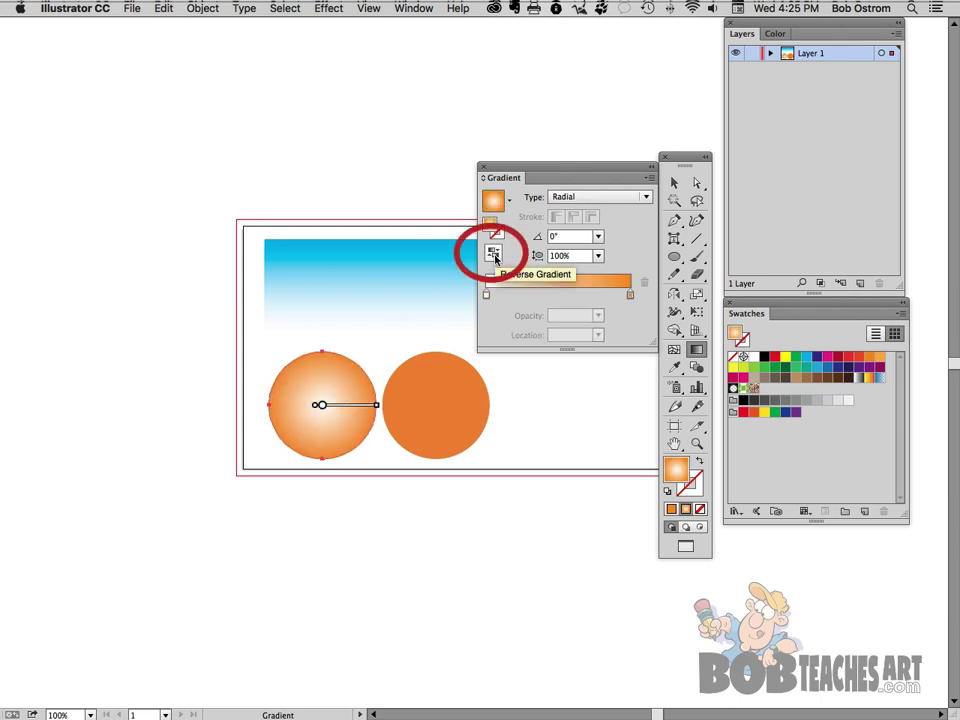
click(694, 443)
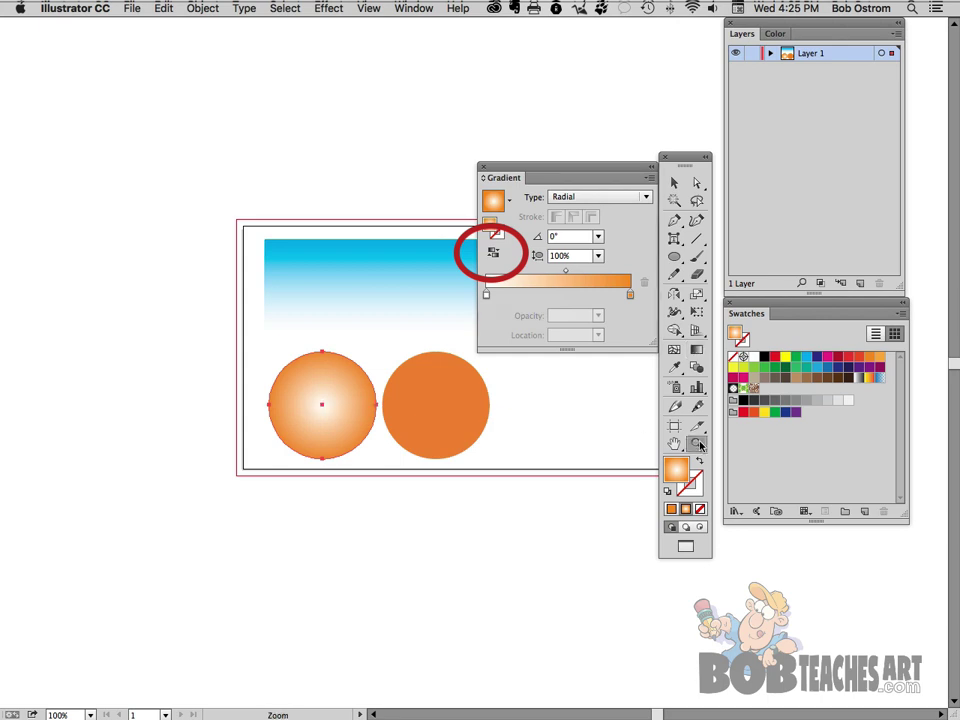
Step: Zoom in on the left circle and drag its white radial highlight up and to the left
drag(231, 306, 433, 510)
drag(535, 171, 145, 67)
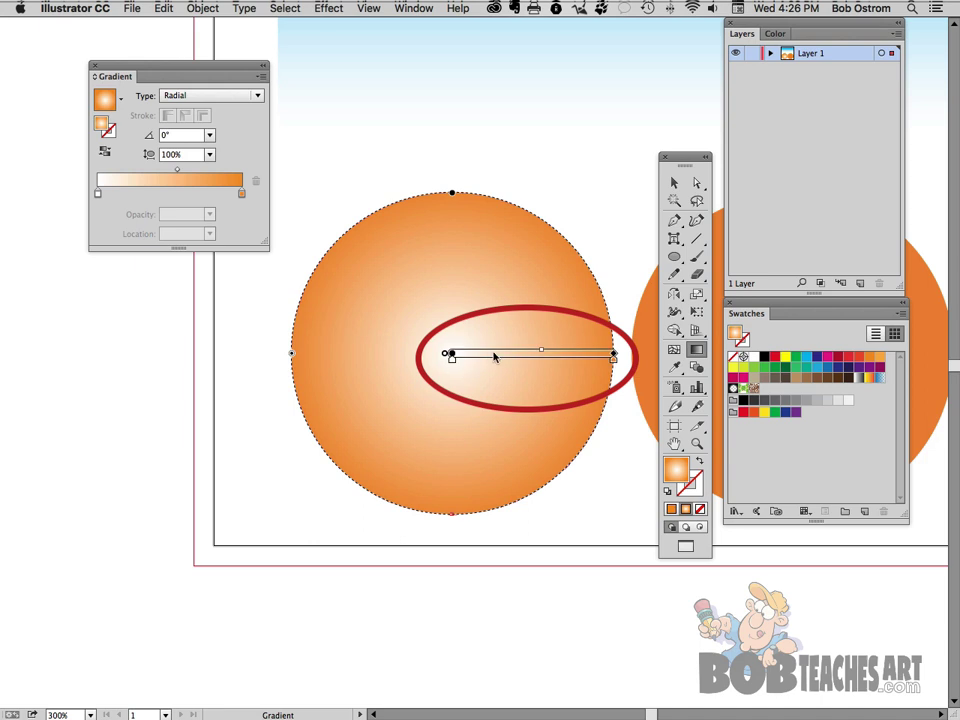
mouse_move(493, 356)
mouse_down()
mouse_move(471, 305)
mouse_move(447, 300)
mouse_up()
mouse_move(466, 302)
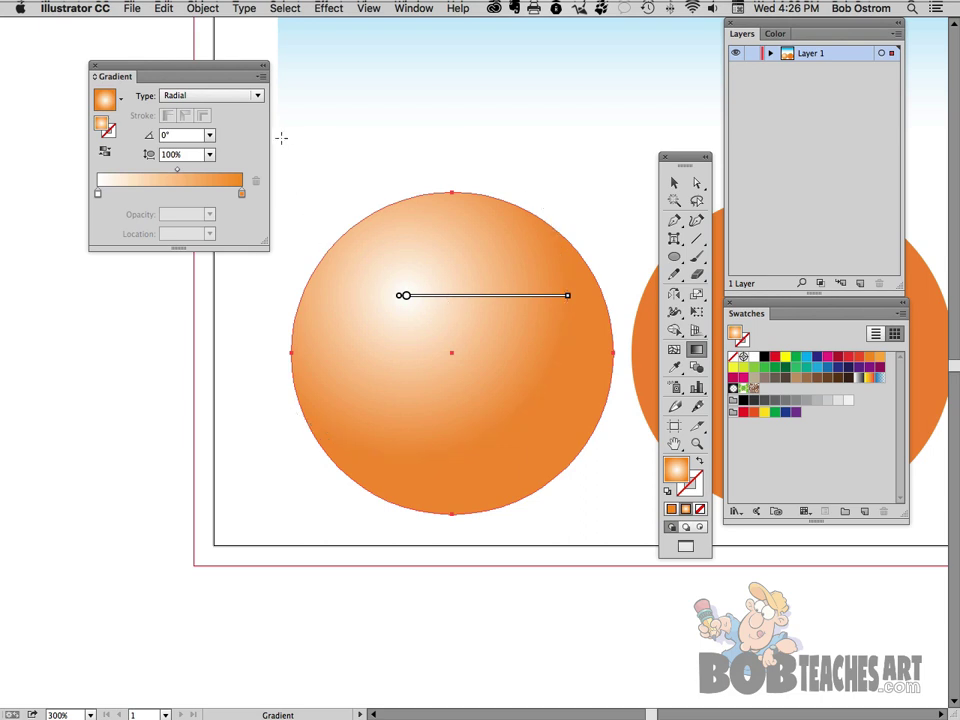
mouse_move(427, 295)
mouse_move(427, 295)
mouse_down()
mouse_move(415, 289)
mouse_move(447, 298)
mouse_up()
mouse_move(448, 300)
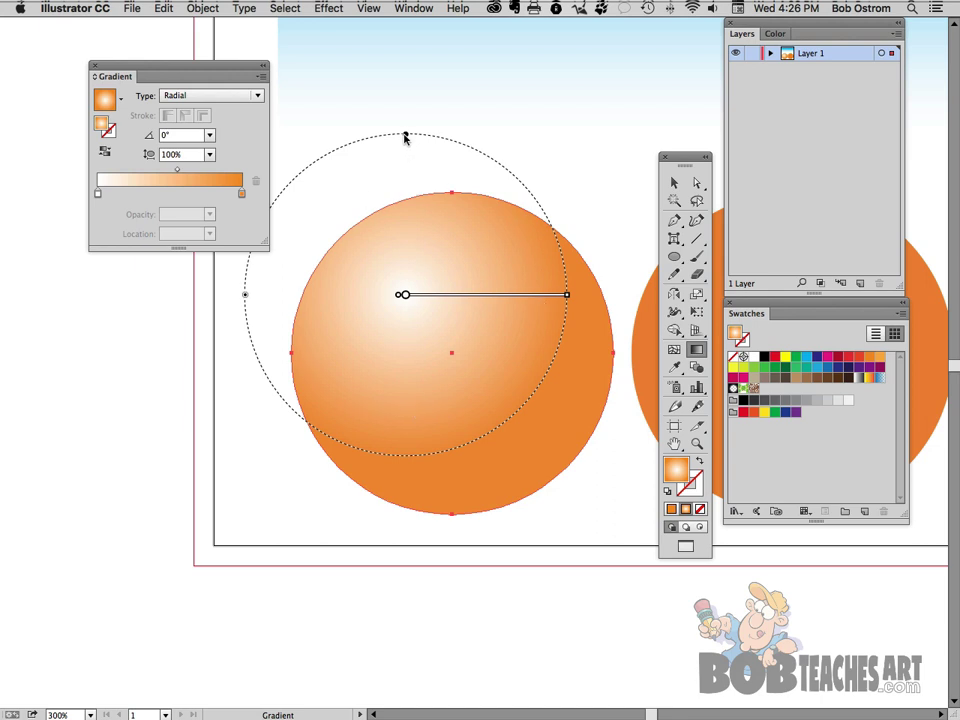
Step: Reshape the highlight to a near-round 95.6% aspect and reposition it just above-left of centre
drag(405, 138, 405, 216)
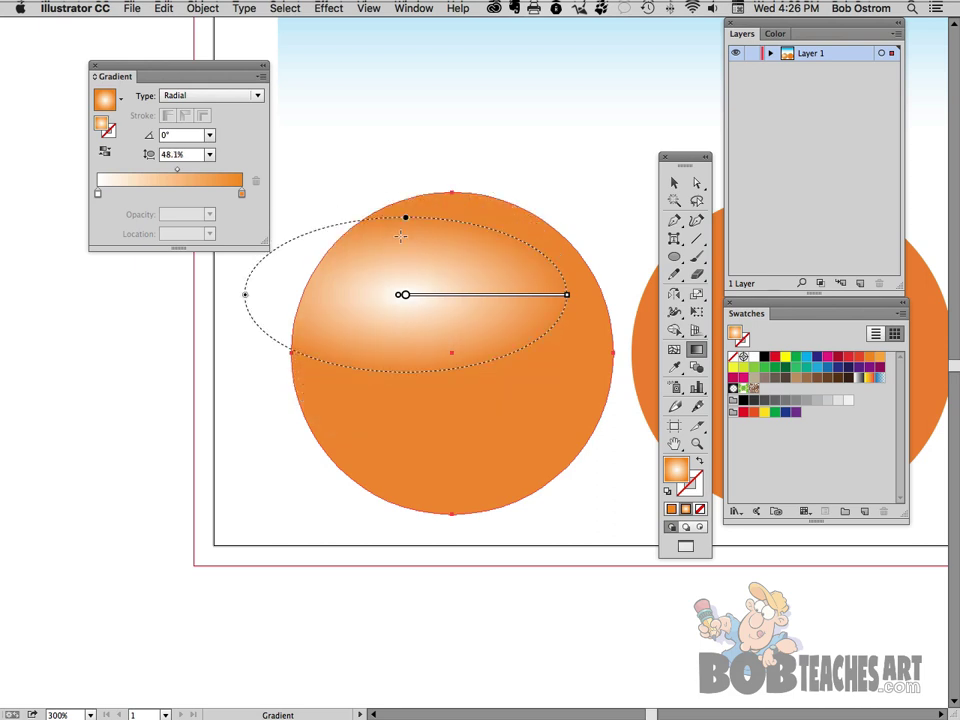
mouse_move(407, 221)
mouse_down()
mouse_move(396, 133)
mouse_move(406, 121)
mouse_move(405, 141)
mouse_up()
drag(174, 74, 135, 65)
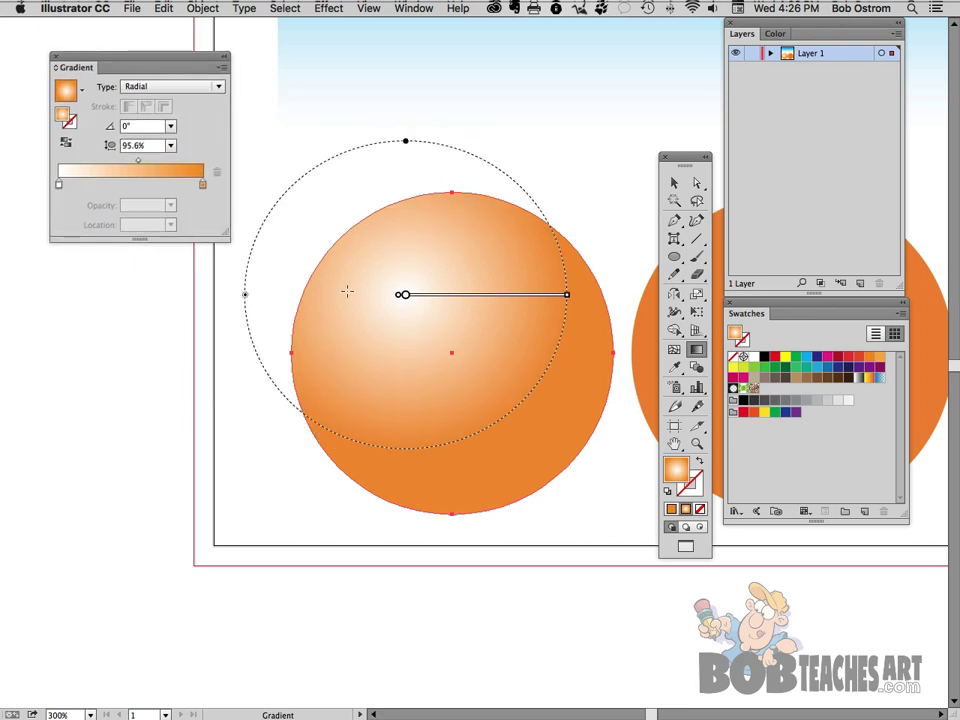
mouse_move(481, 302)
drag(476, 299, 493, 317)
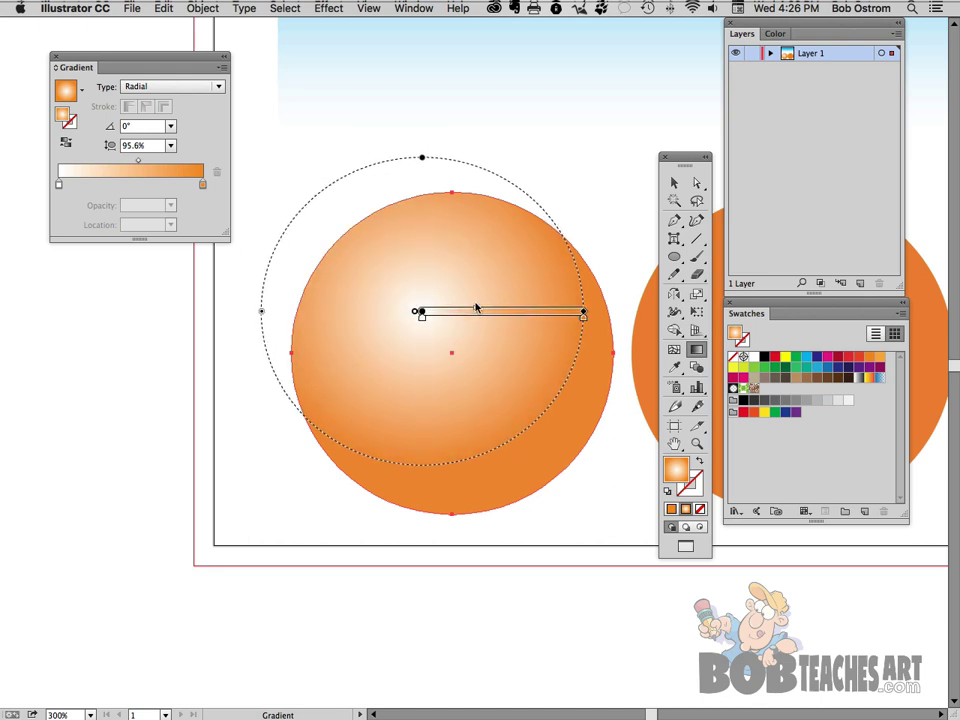
mouse_move(484, 309)
mouse_down()
mouse_move(555, 313)
mouse_move(495, 317)
mouse_up()
mouse_move(508, 311)
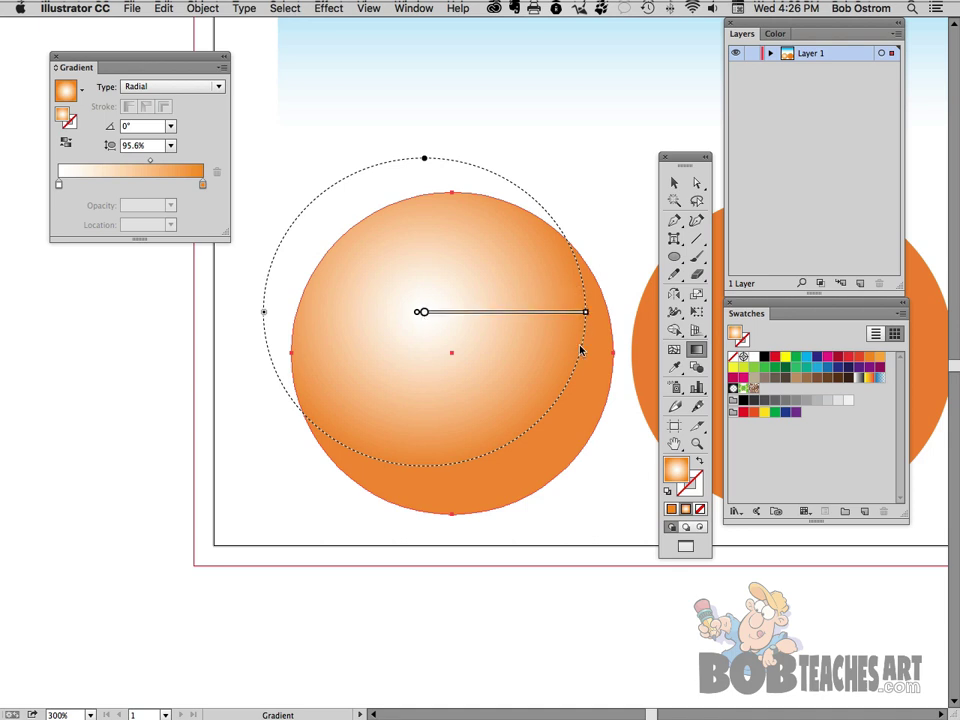
Step: Rotate the radial gradient to -150.3° at 101% aspect and shift its midpoint toward white
mouse_move(576, 321)
mouse_down()
mouse_move(574, 371)
mouse_move(527, 412)
mouse_move(456, 429)
mouse_move(448, 420)
mouse_up()
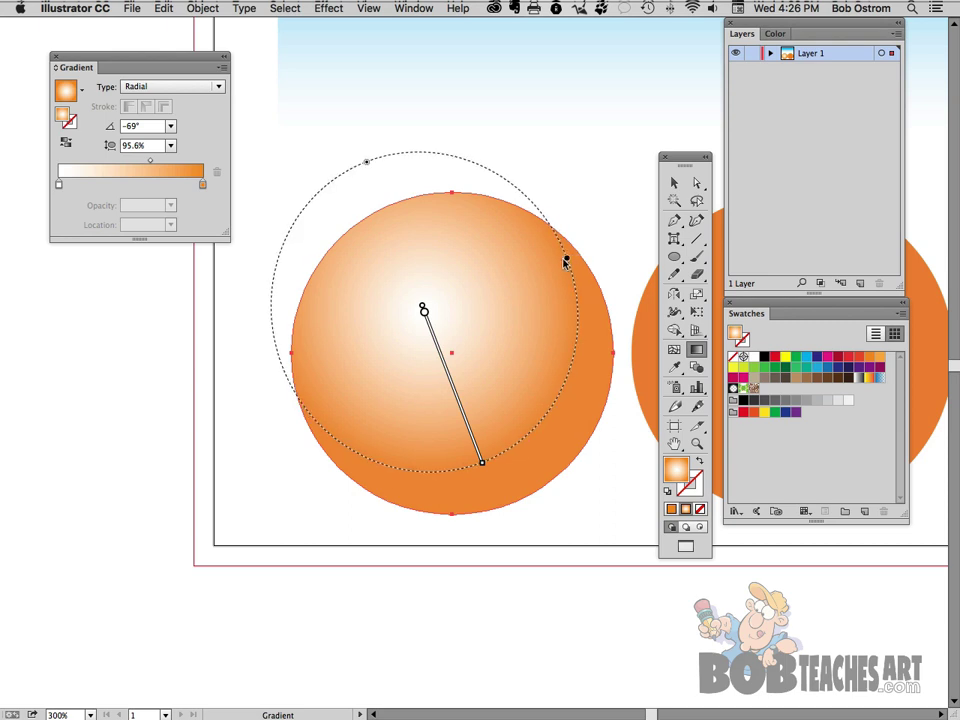
drag(568, 259, 534, 269)
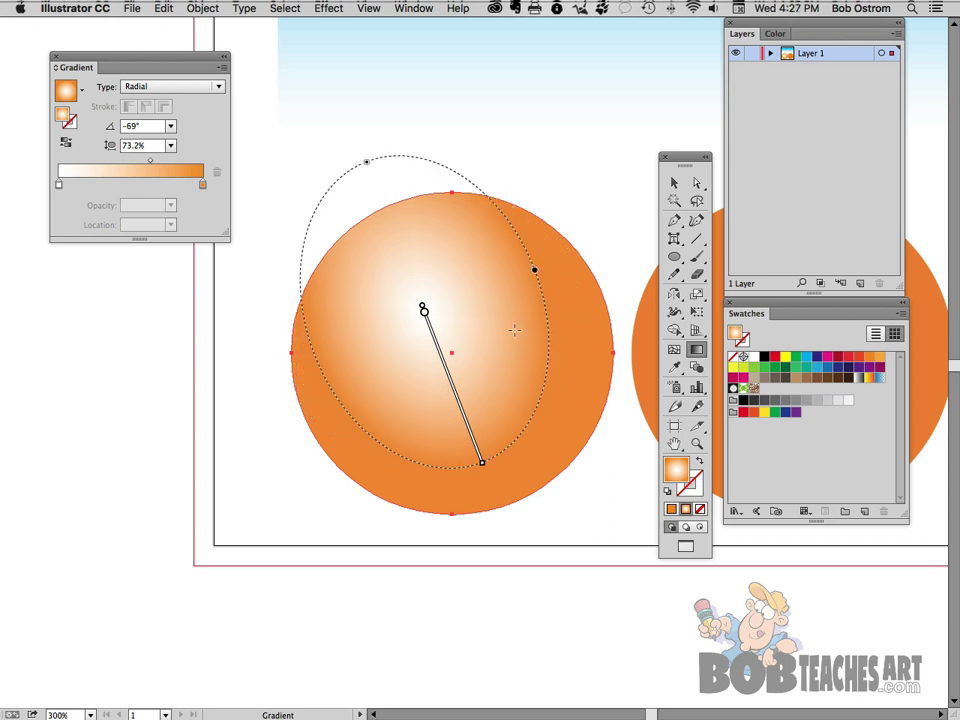
mouse_move(549, 352)
mouse_down()
mouse_move(542, 371)
mouse_move(505, 393)
mouse_move(425, 394)
mouse_up()
drag(522, 390, 533, 373)
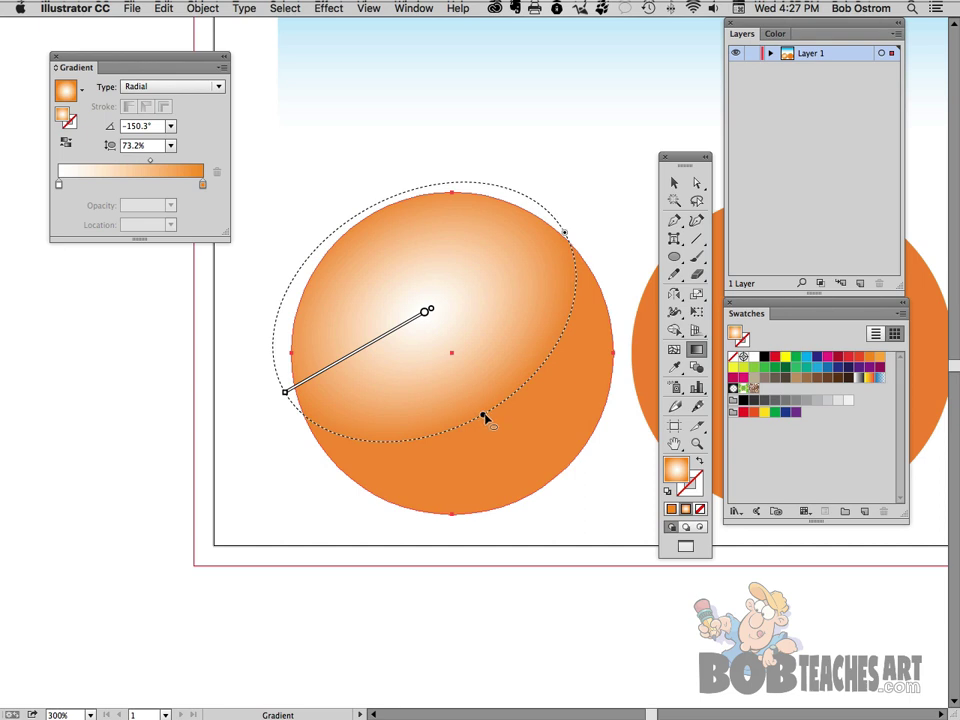
drag(484, 417, 506, 454)
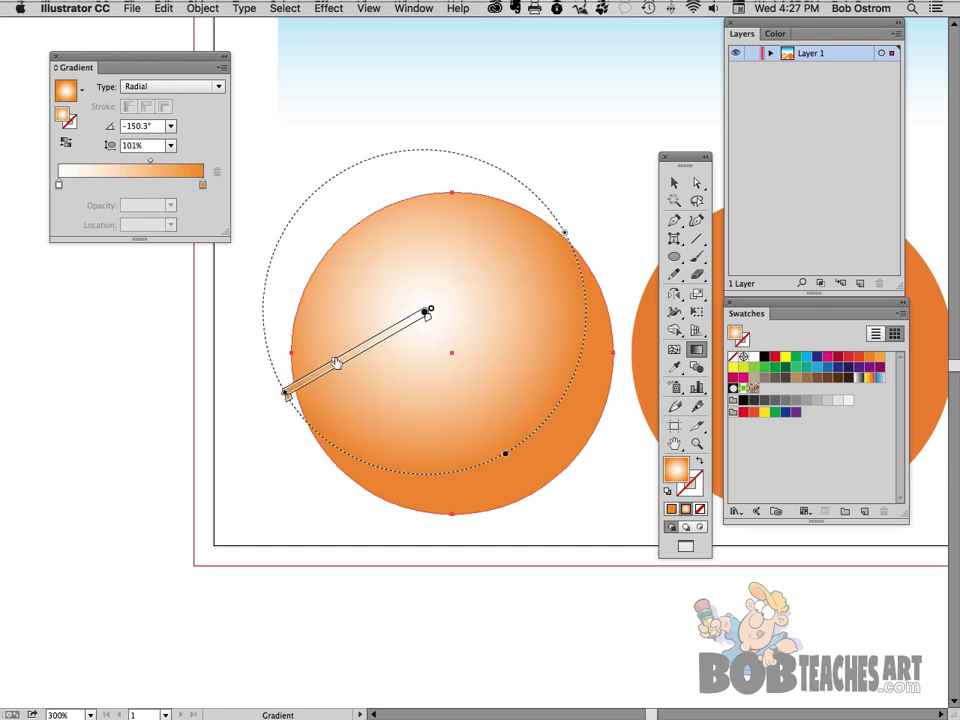
mouse_move(363, 347)
mouse_down()
mouse_move(410, 323)
mouse_move(390, 312)
mouse_up()
key(super+minus)
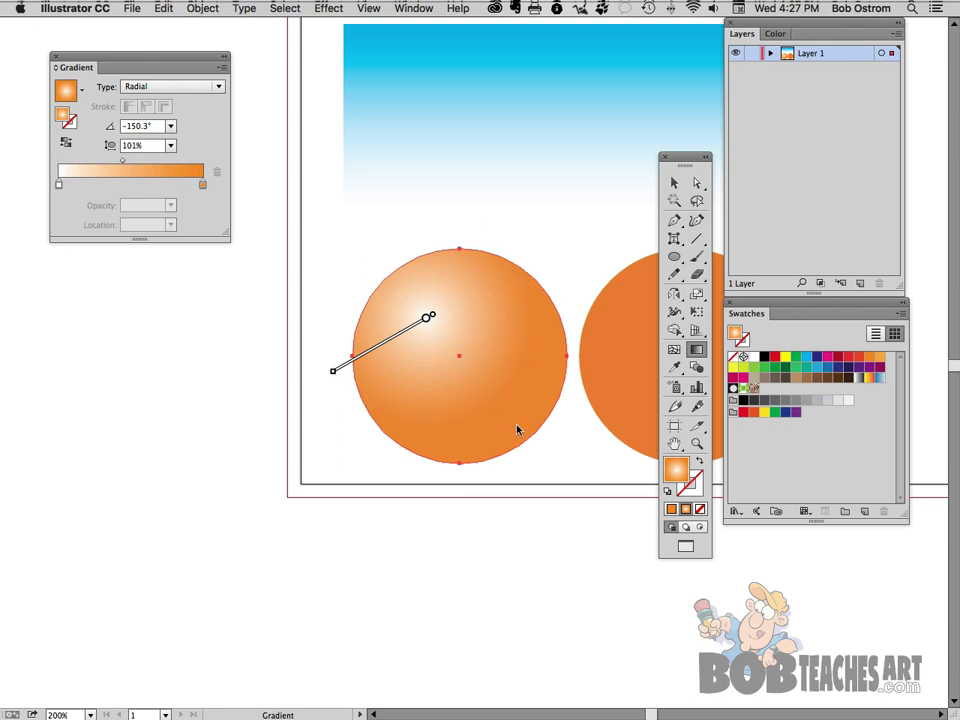
key(super+shift+a)
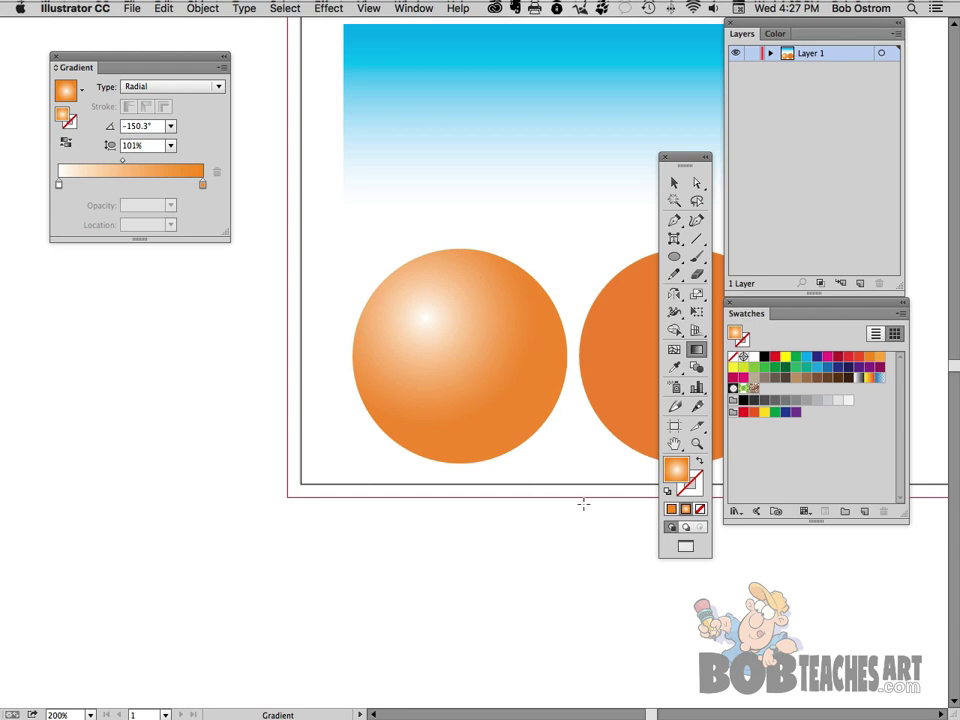
drag(583, 503, 470, 505)
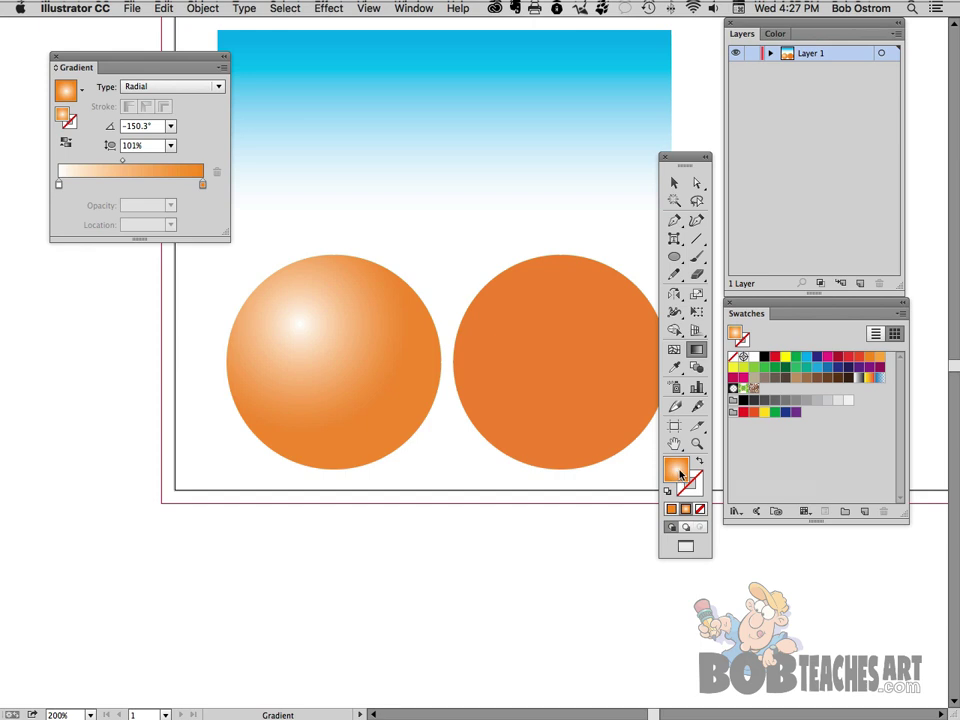
Step: Save the orange radial gradient as a swatch and apply it to the right circle
drag(680, 474, 765, 390)
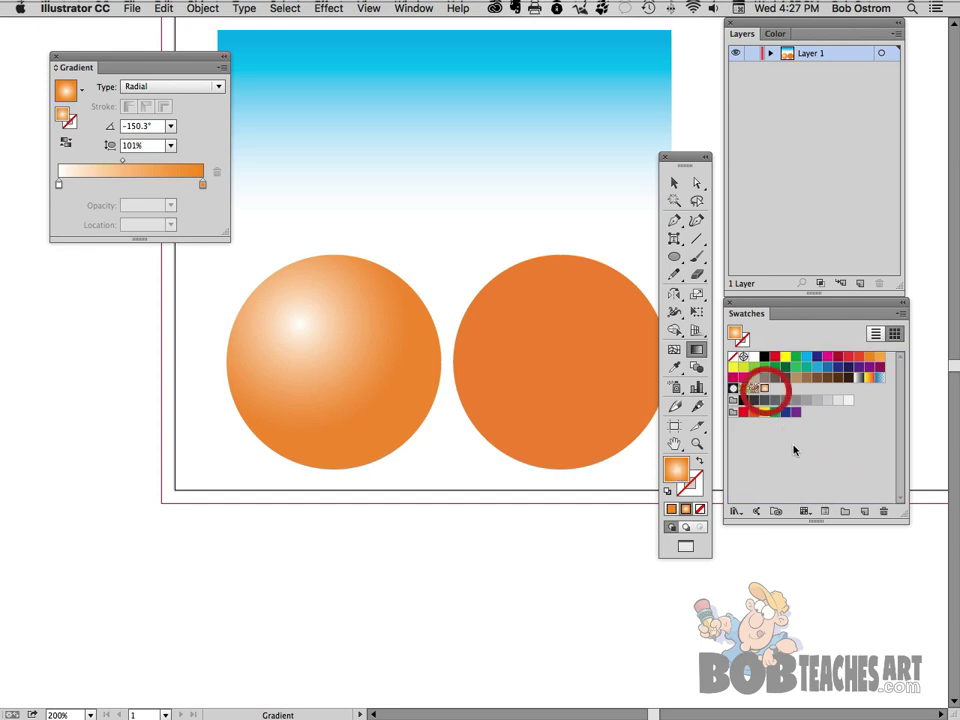
click(673, 182)
click(590, 370)
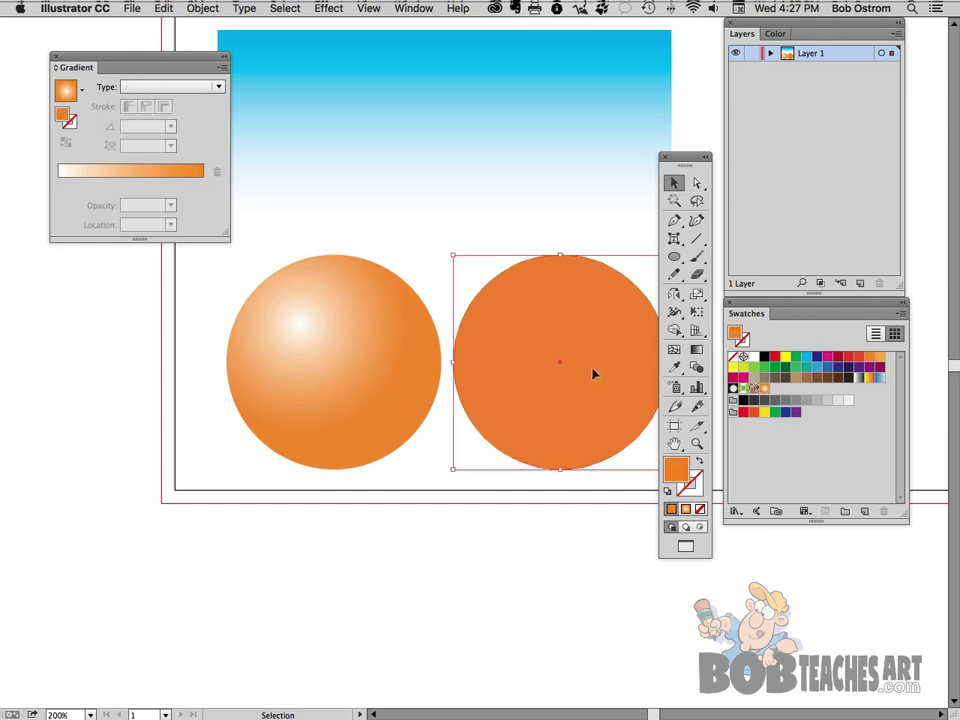
click(766, 389)
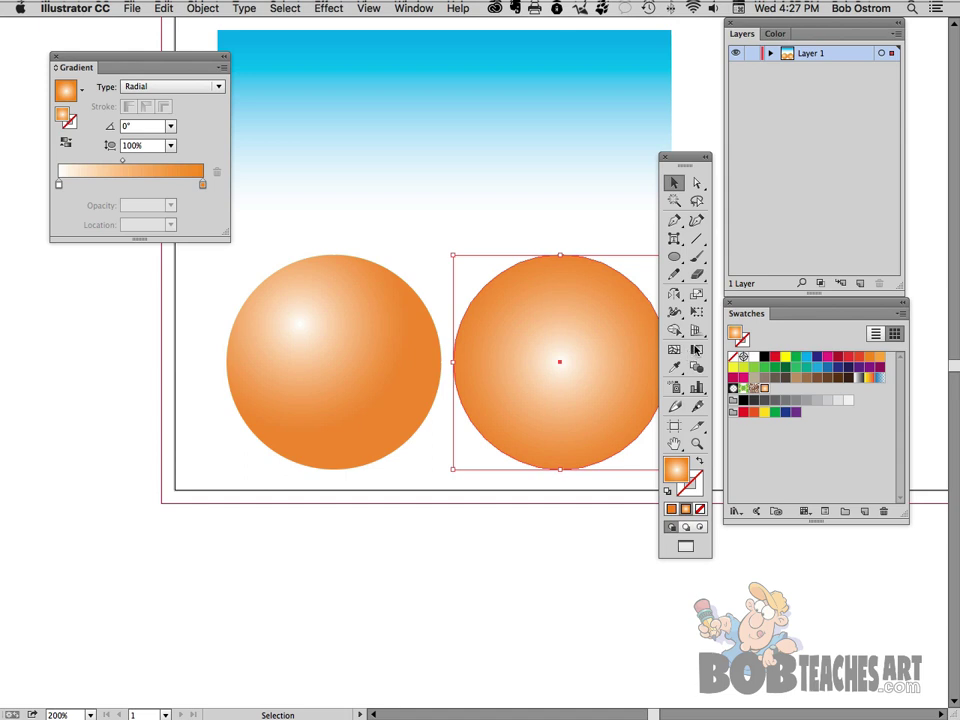
Step: Move the right circle's white highlight up and to the left, then deselect it
click(697, 350)
drag(562, 366, 525, 330)
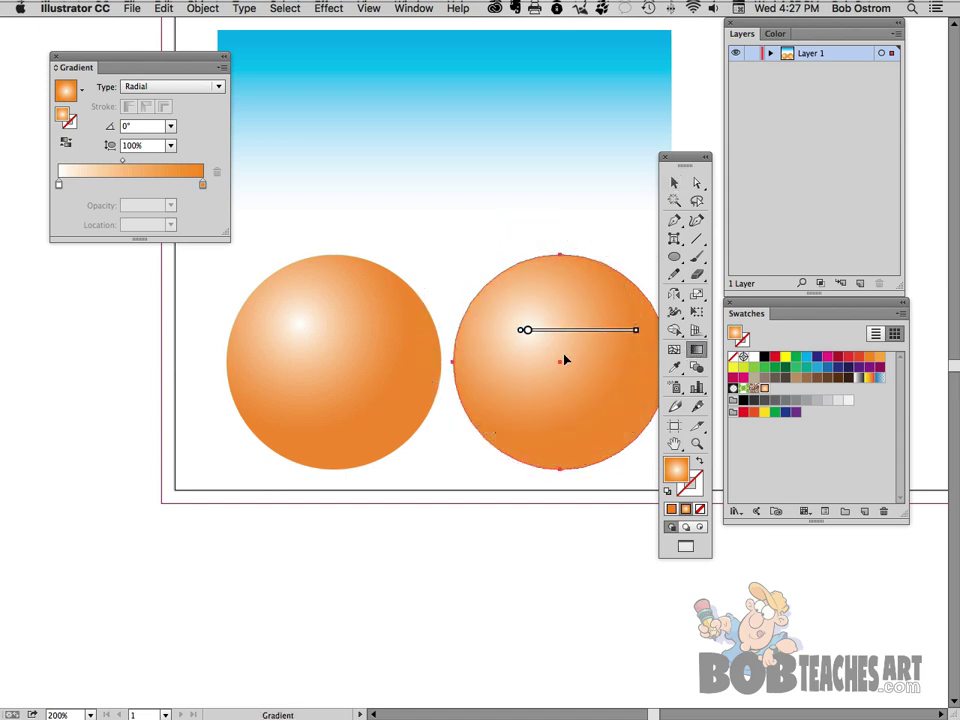
click(674, 182)
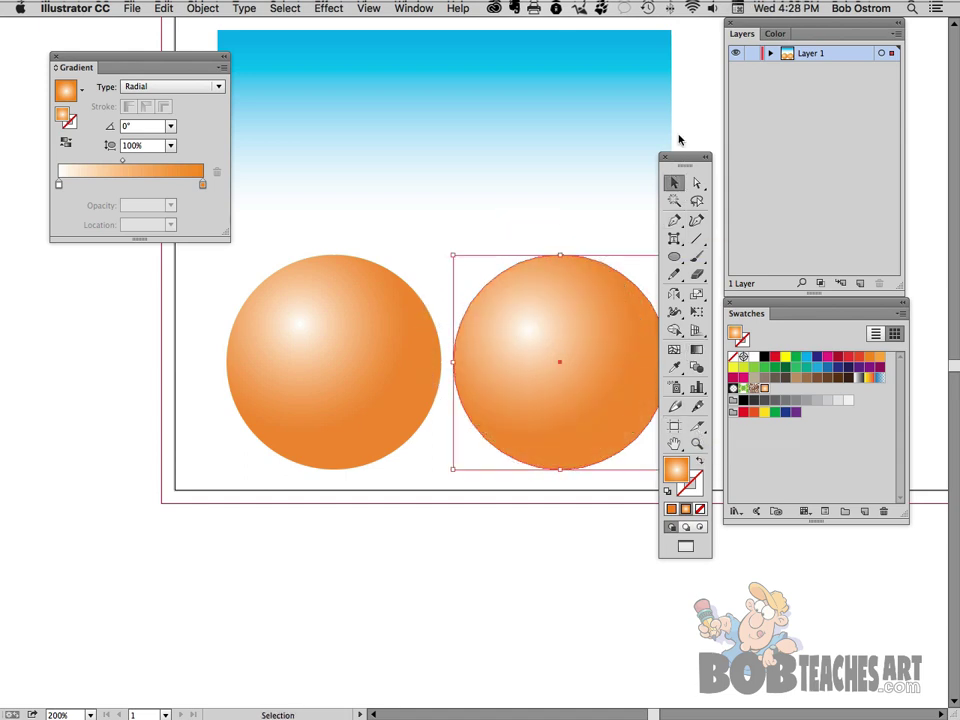
click(643, 292)
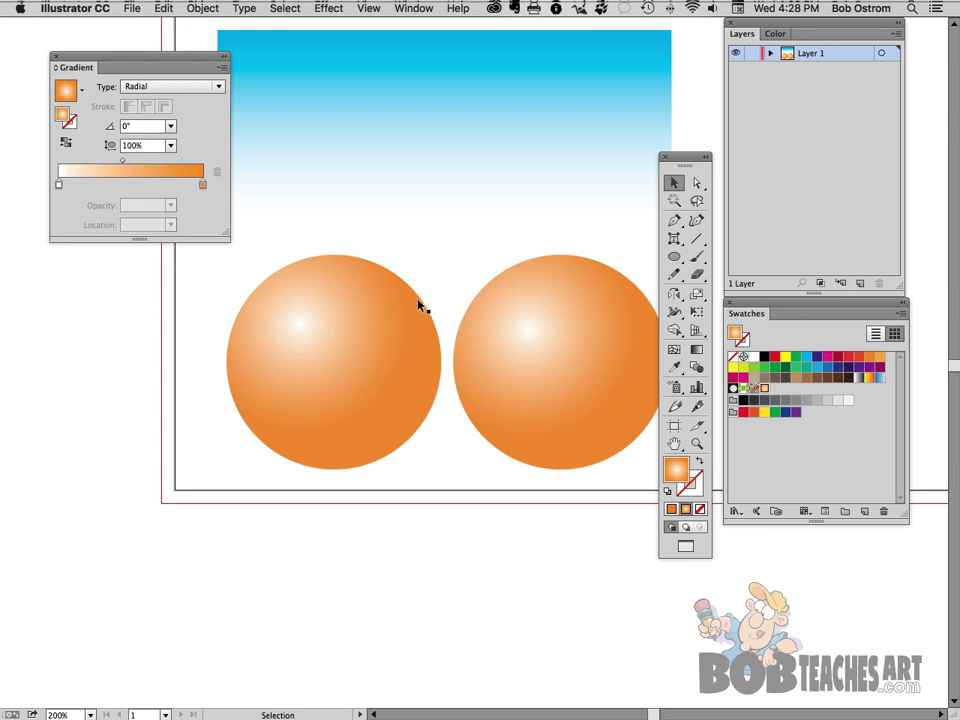
Step: Fill the top rectangle with the saved white-to-orange radial gradient swatch
click(482, 121)
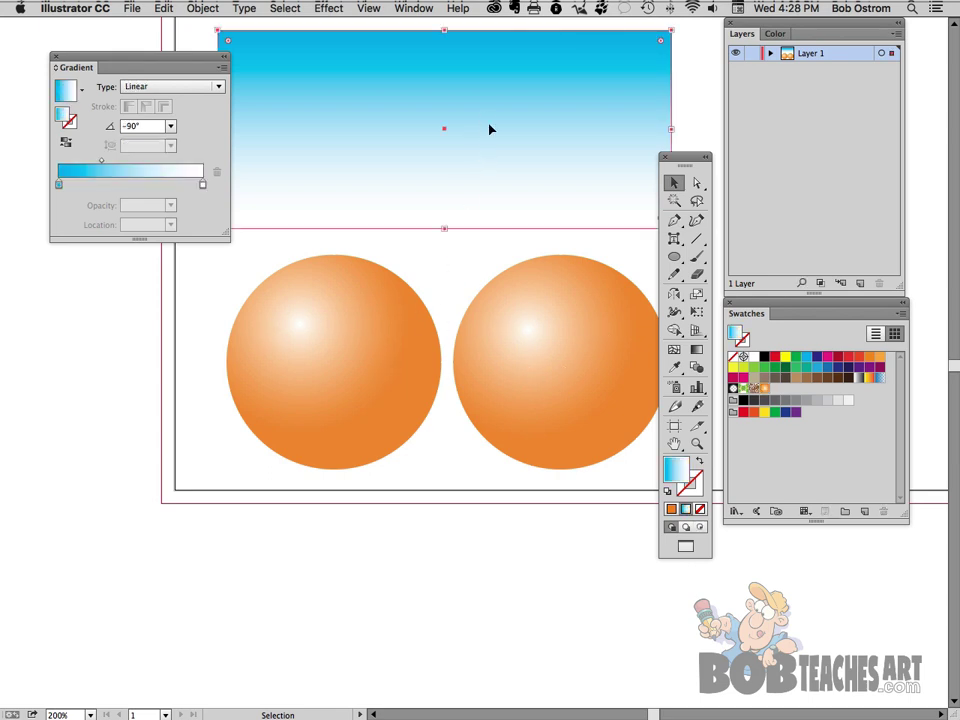
click(764, 389)
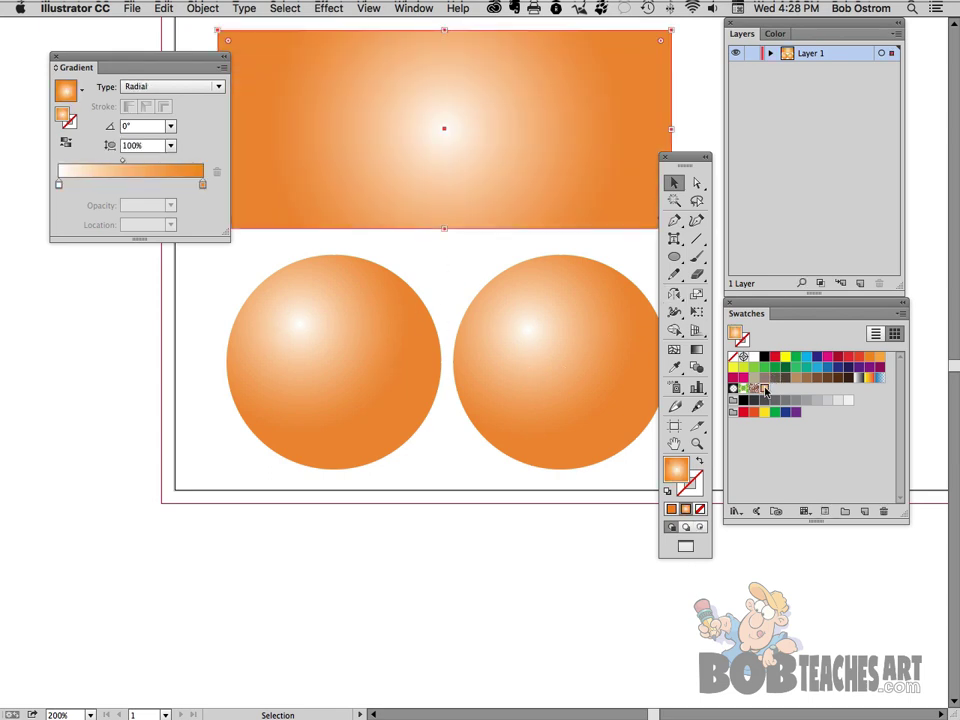